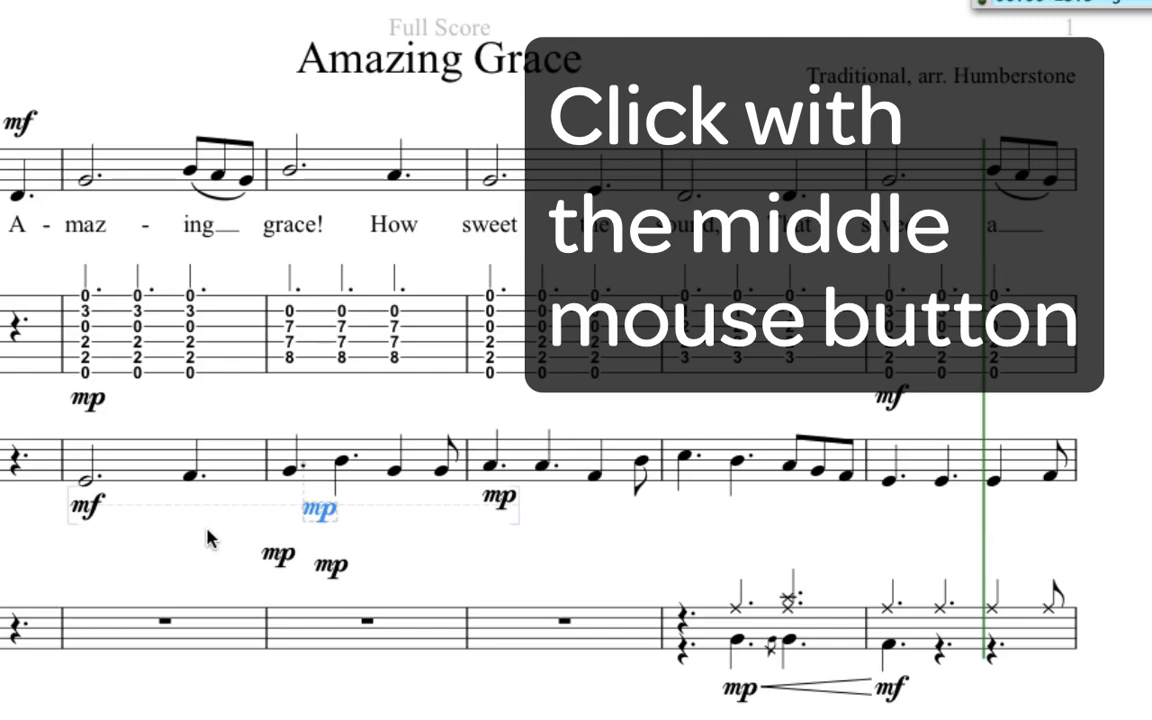
# Undo the last three pasted copies of the mp dynamic around the bass staff and clear the selection.
pyautogui.middleClick(193, 609)
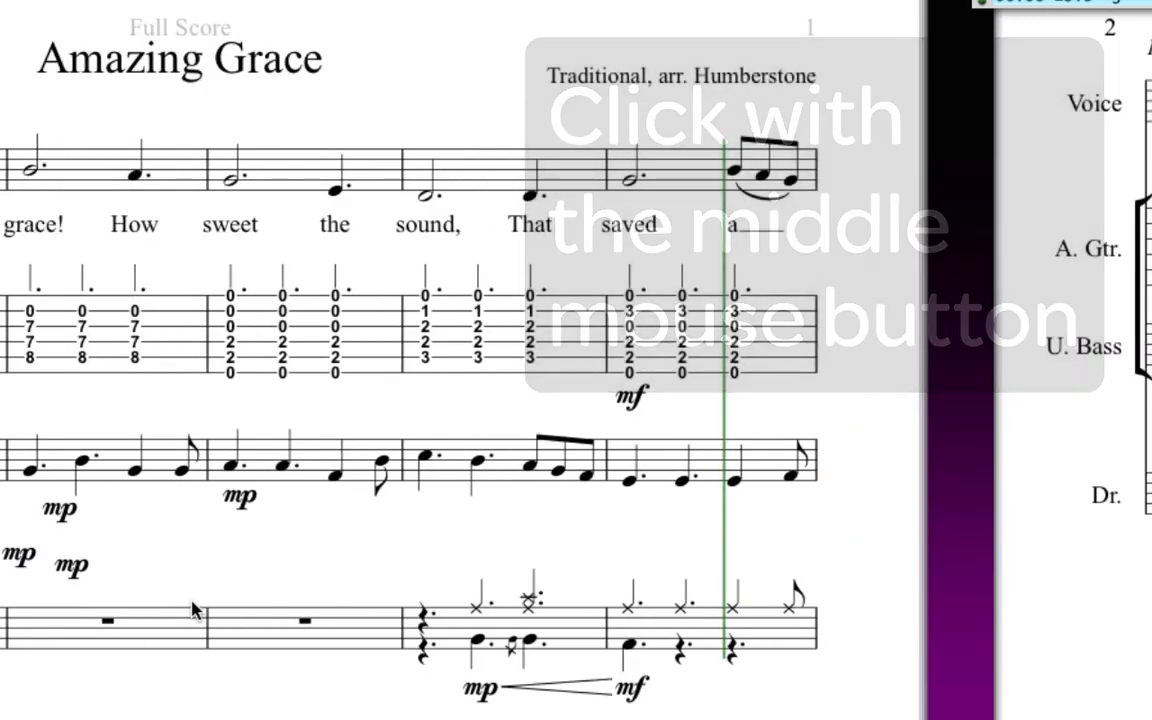
pyautogui.hotkey('ctrl', 'z')
pyautogui.hotkey('ctrl', 'z')
pyautogui.hotkey('ctrl', 'z')
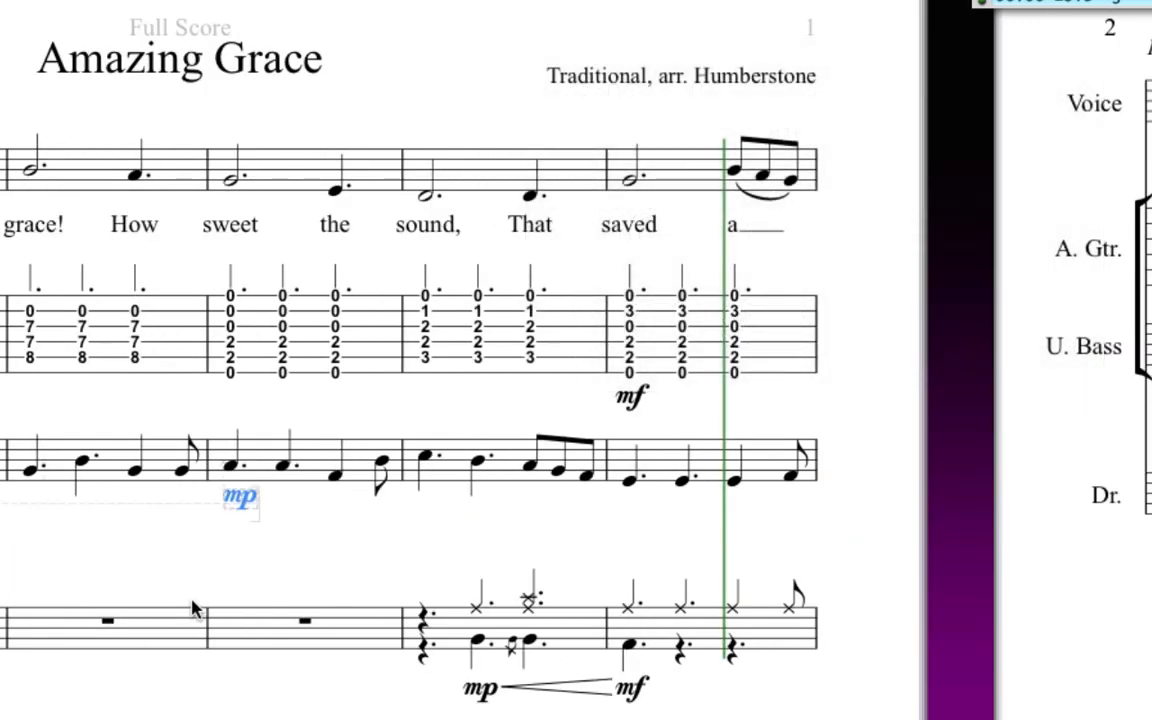
pyautogui.moveTo(92, 551); pyautogui.dragTo(355, 564)
pyautogui.press('Escape')
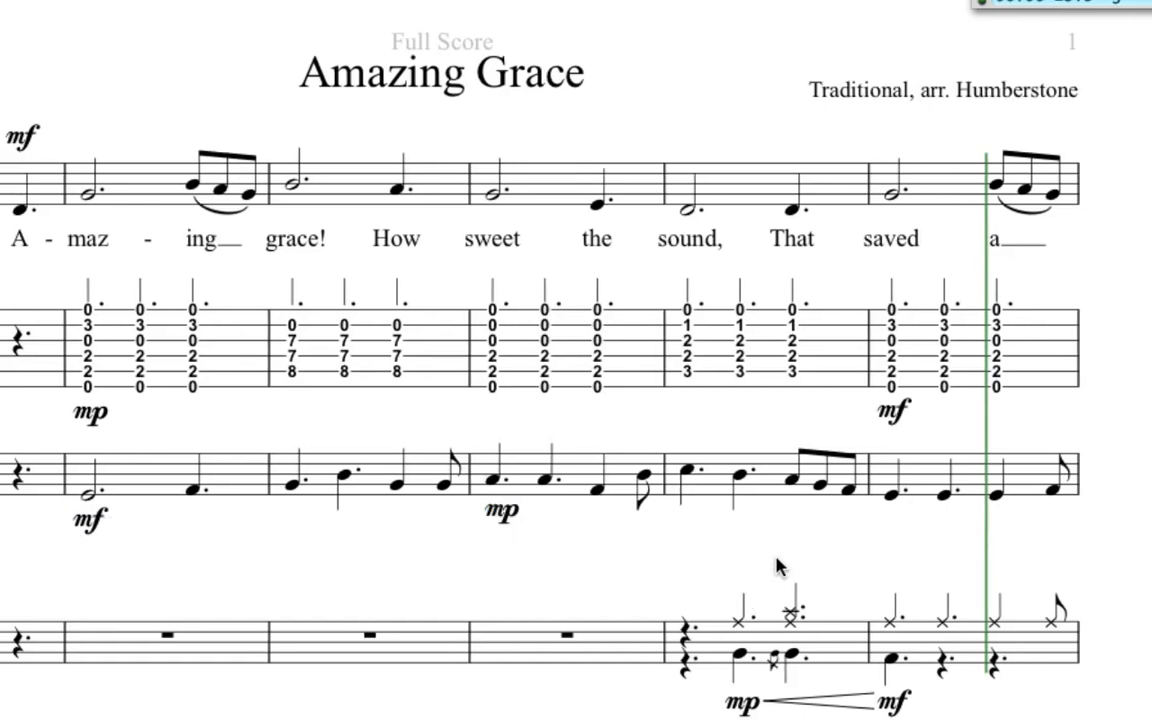
# Copy the drum set's mp, crescendo hairpin and mf in bars 4–5 to the same position under the guitar tab staff.
pyautogui.moveTo(776, 555); pyautogui.dragTo(767, 457)
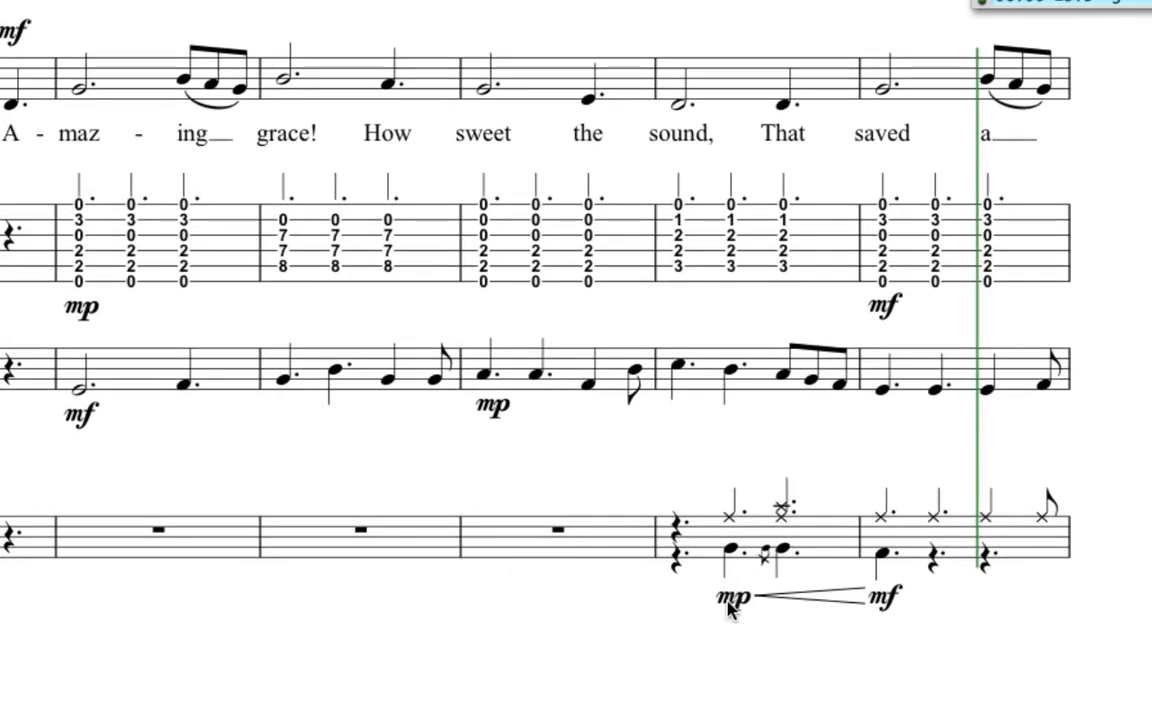
pyautogui.click(731, 600)
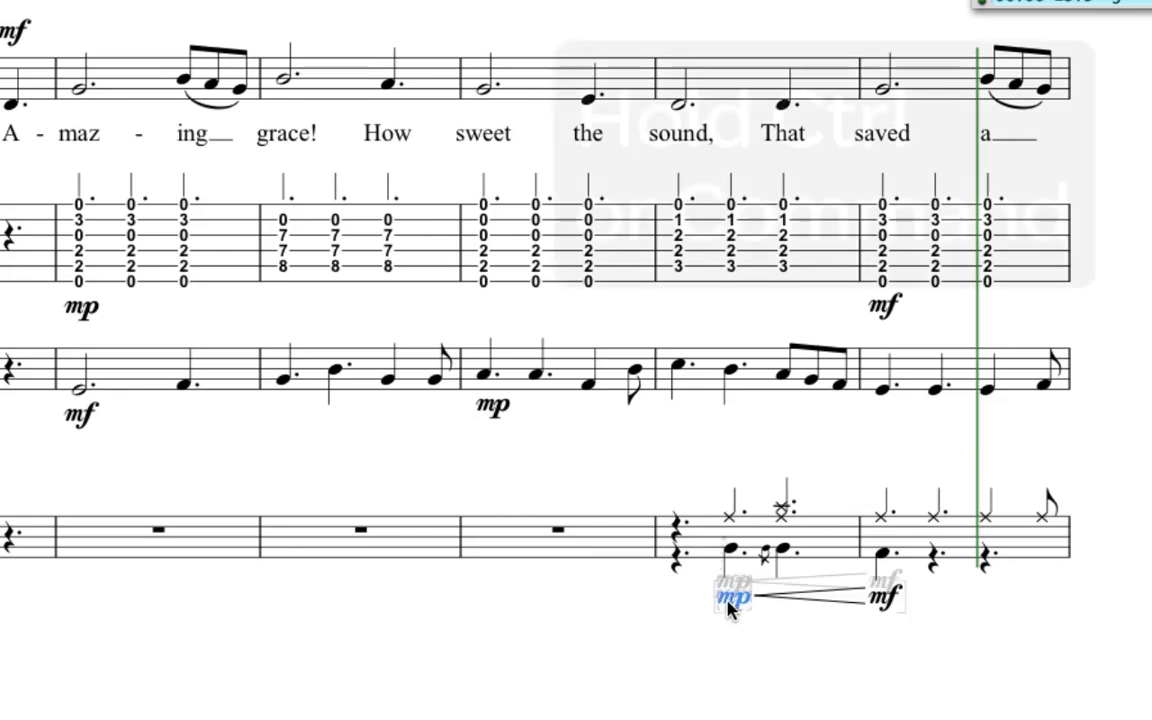
pyautogui.keyDown('ctrl'); pyautogui.click(797, 607); pyautogui.keyUp('ctrl')
pyautogui.keyDown('ctrl'); pyautogui.click(797, 607); pyautogui.keyUp('ctrl')
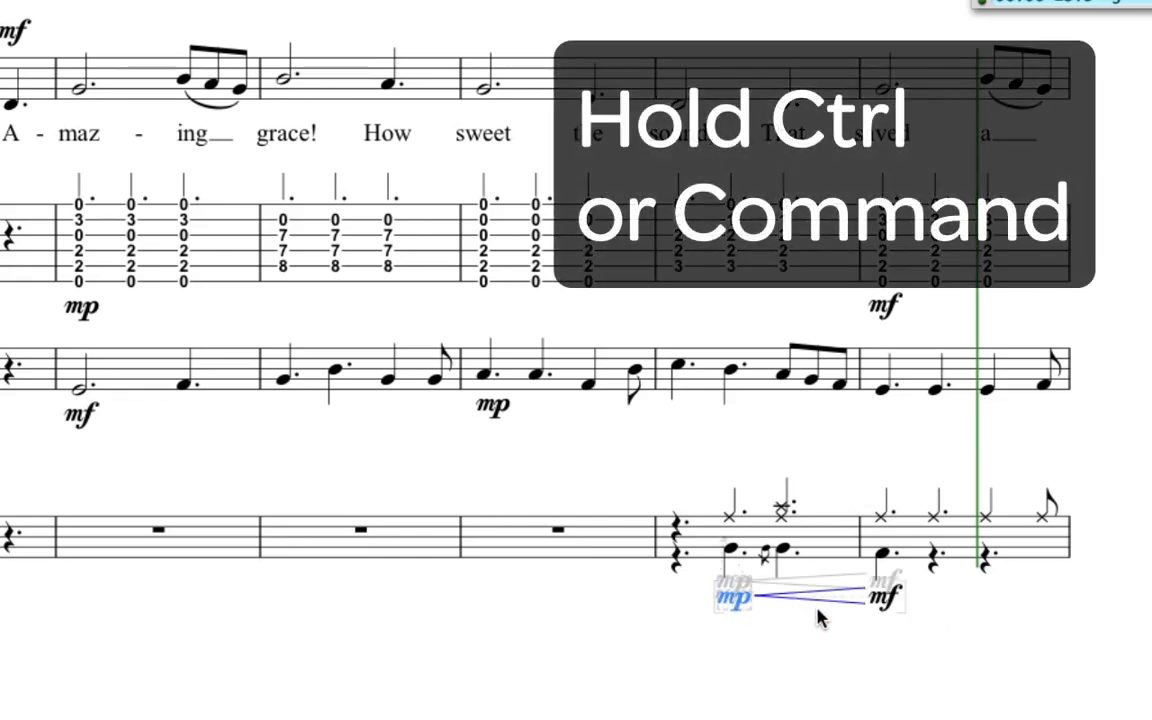
pyautogui.keyDown('ctrl'); pyautogui.click(887, 600); pyautogui.keyUp('ctrl')
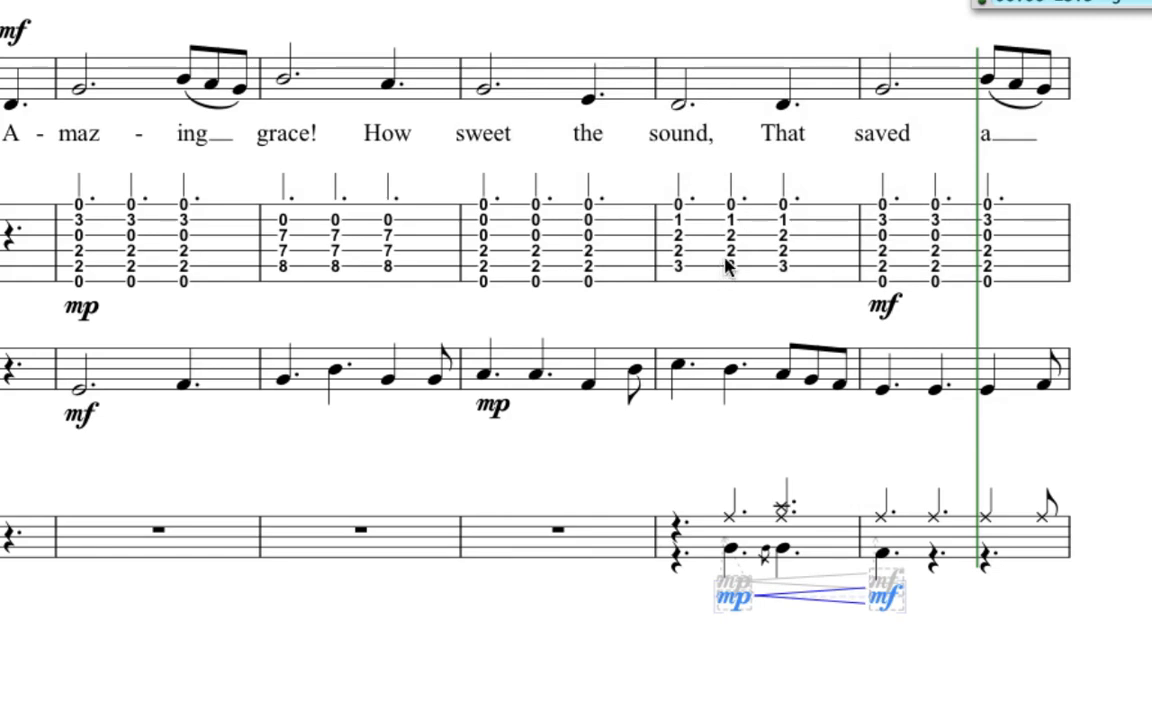
pyautogui.hotkey('alt', 'shift', 'Up')
pyautogui.hotkey('alt', 'shift', 'Up')
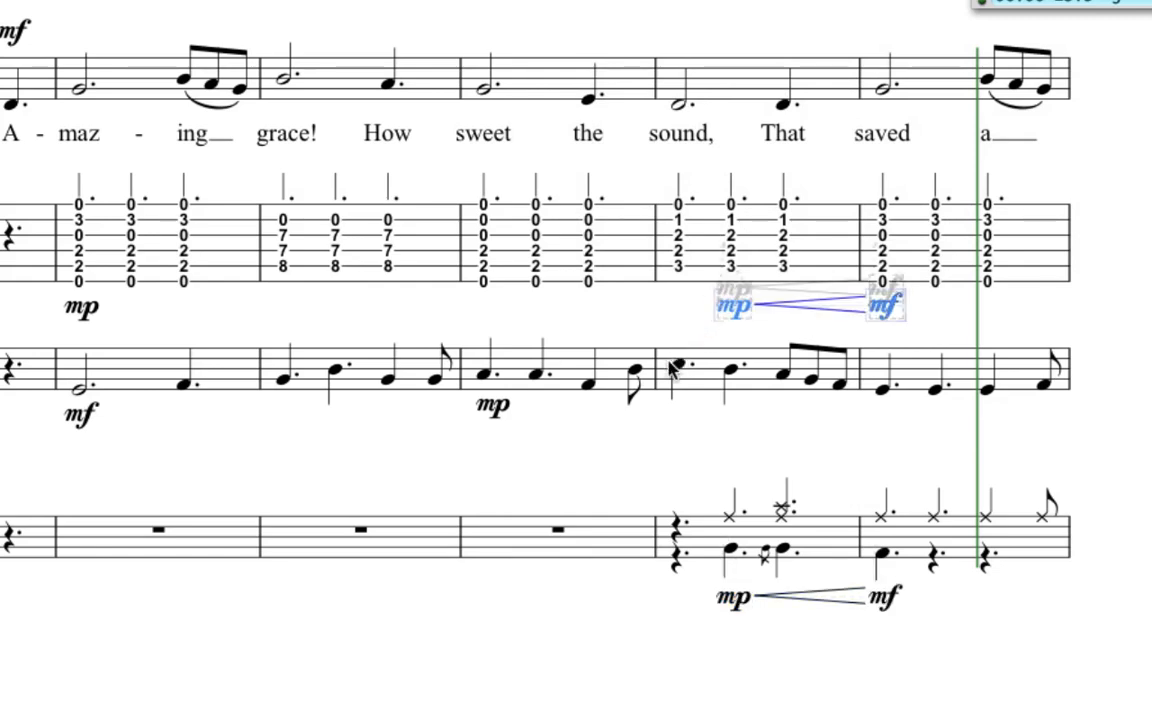
pyautogui.press('Escape')
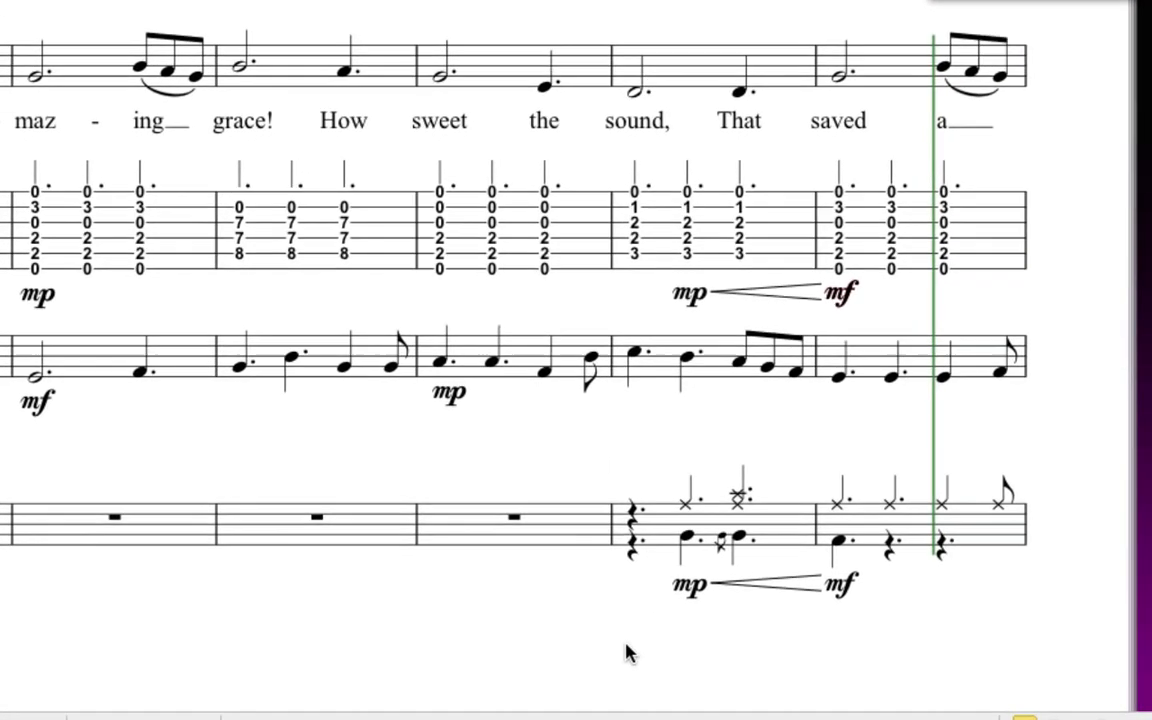
# Switch the score to Panorama view.
pyautogui.moveTo(632, 712)
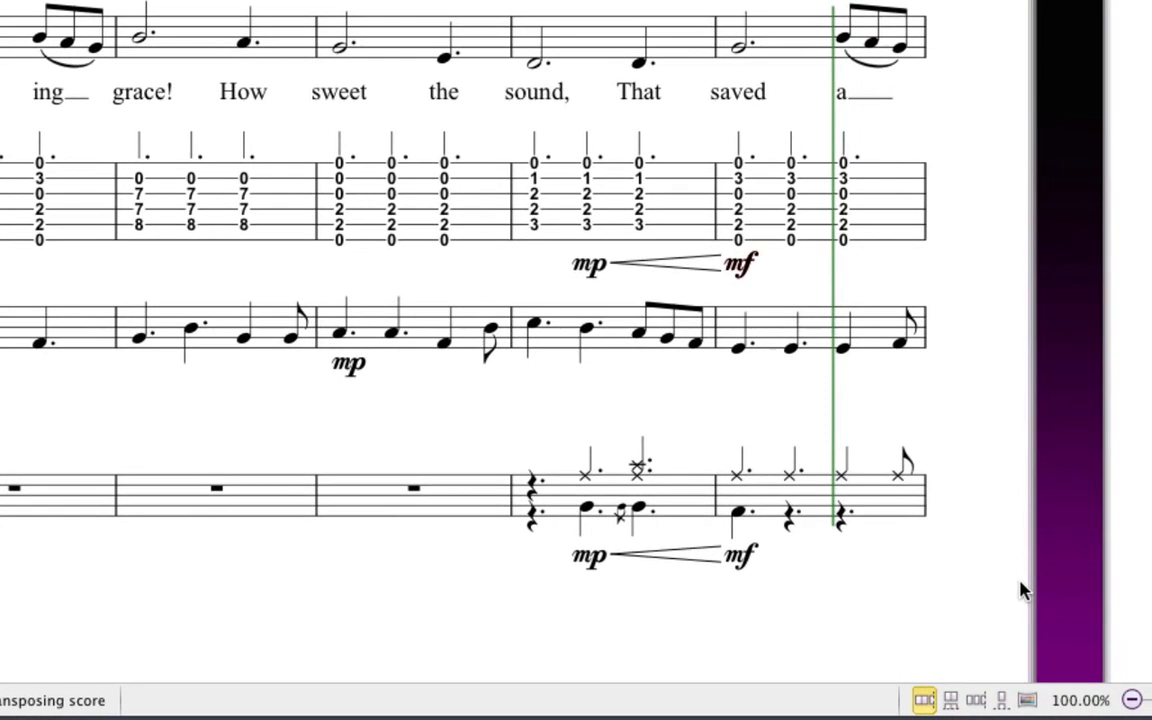
pyautogui.click(1022, 700)
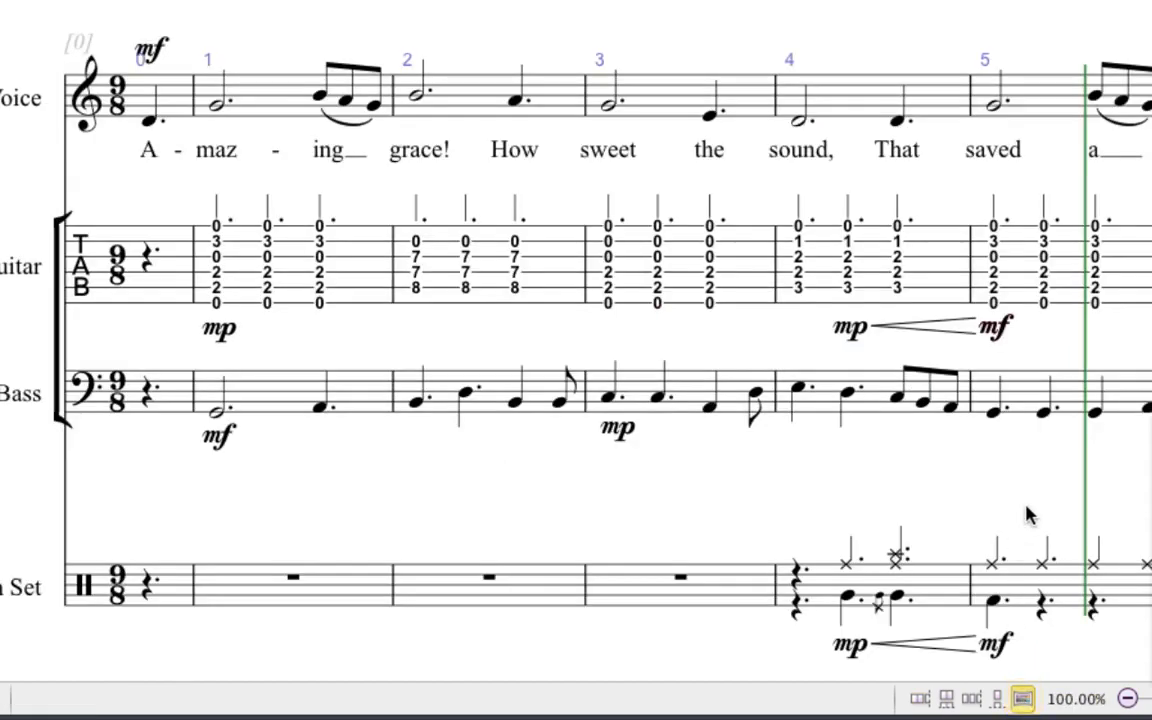
pyautogui.moveTo(1030, 505); pyautogui.dragTo(2, 480)
pyautogui.moveTo(704, 440); pyautogui.dragTo(656, 463)
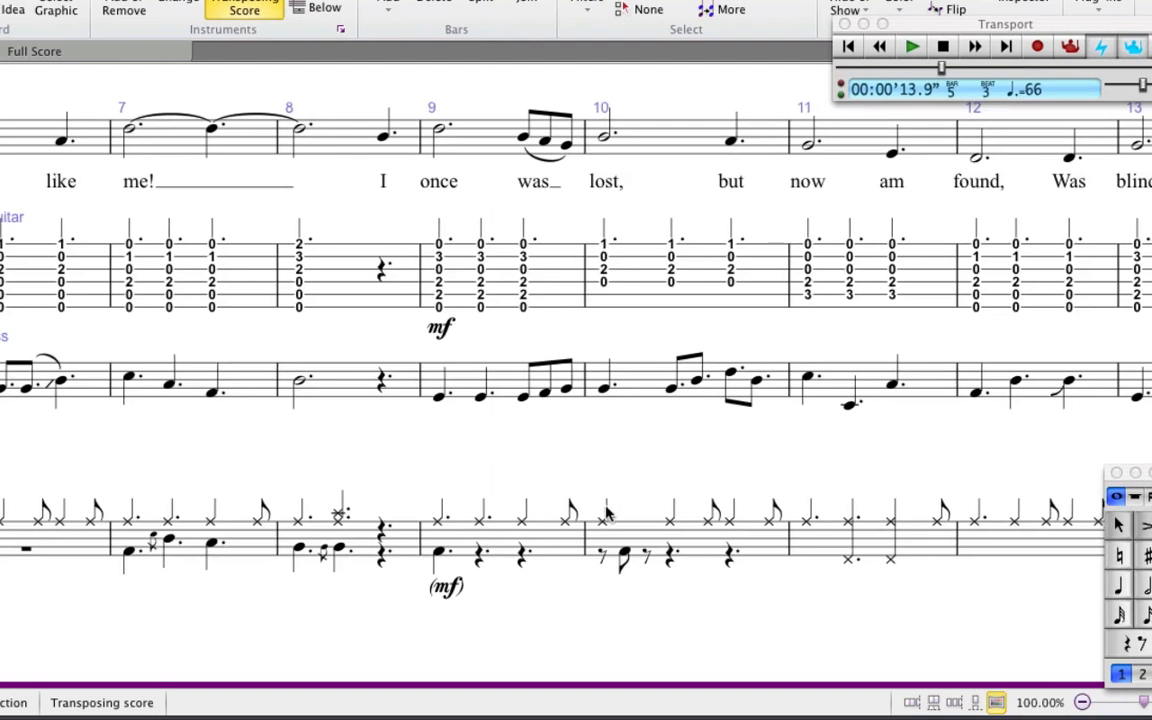
# Copy the drum set passage in bars 9 to 12 into bars 1 to 4 of the same staff.
pyautogui.click(500, 544)
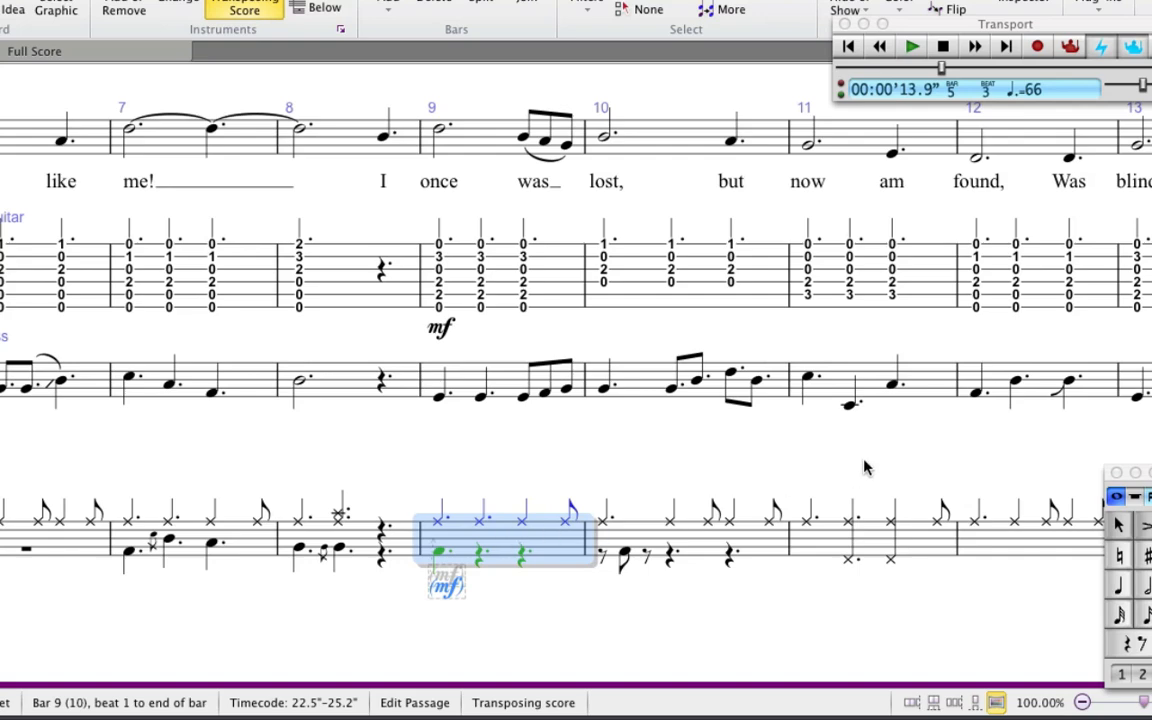
pyautogui.moveTo(819, 463); pyautogui.dragTo(587, 450)
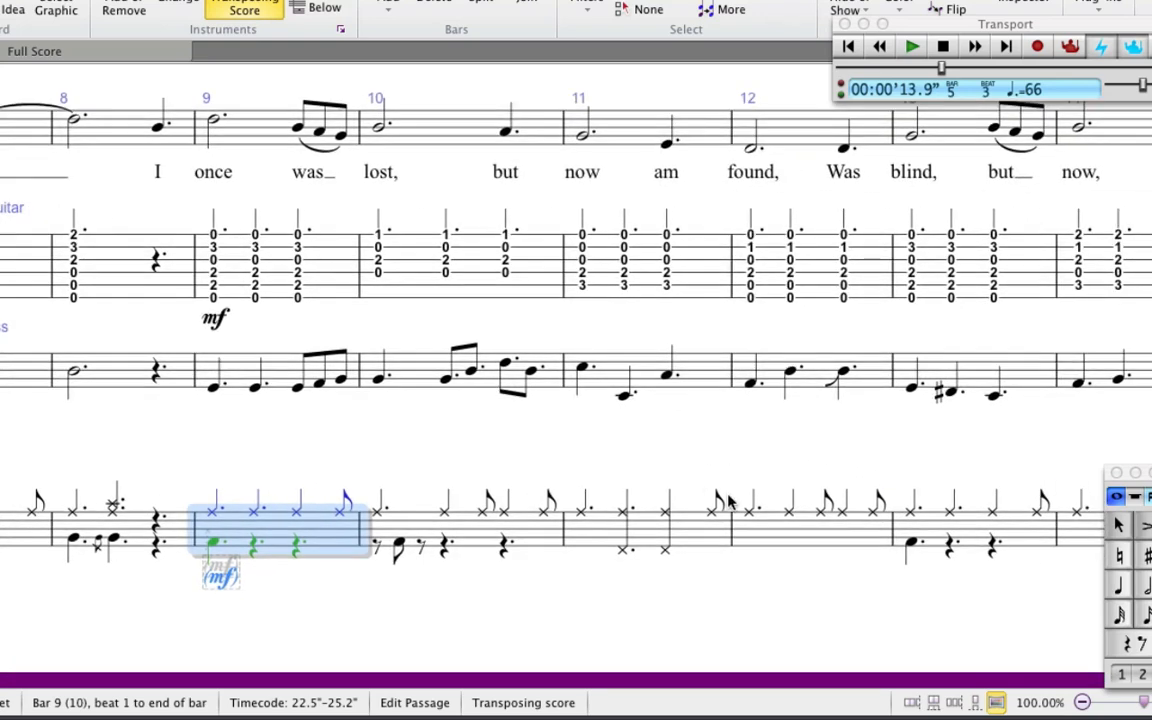
pyautogui.keyDown('shift'); pyautogui.click(775, 542); pyautogui.keyUp('shift')
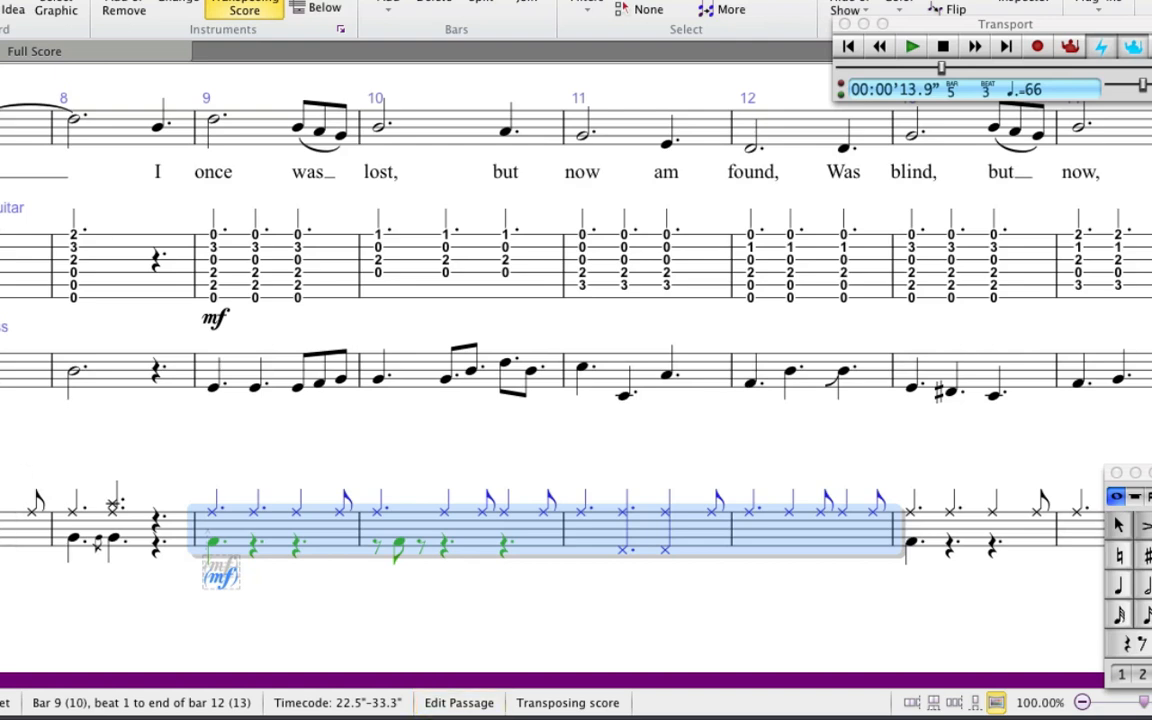
pyautogui.moveTo(60, 455); pyautogui.dragTo(1025, 456)
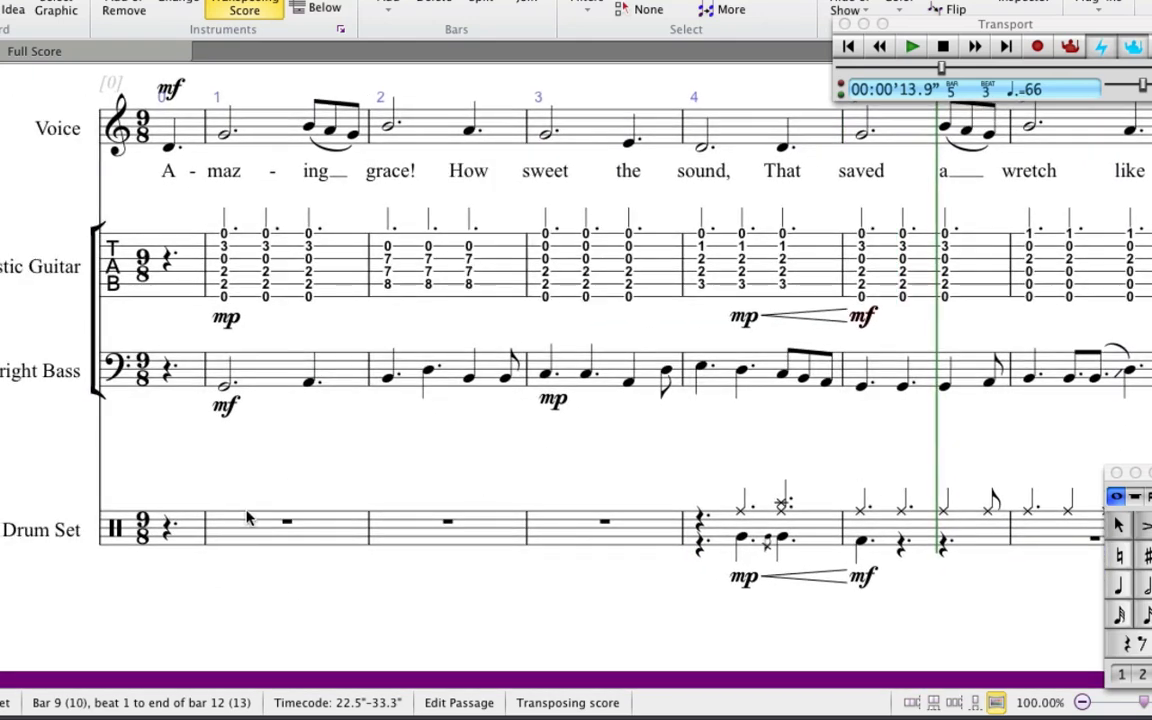
pyautogui.click(229, 537)
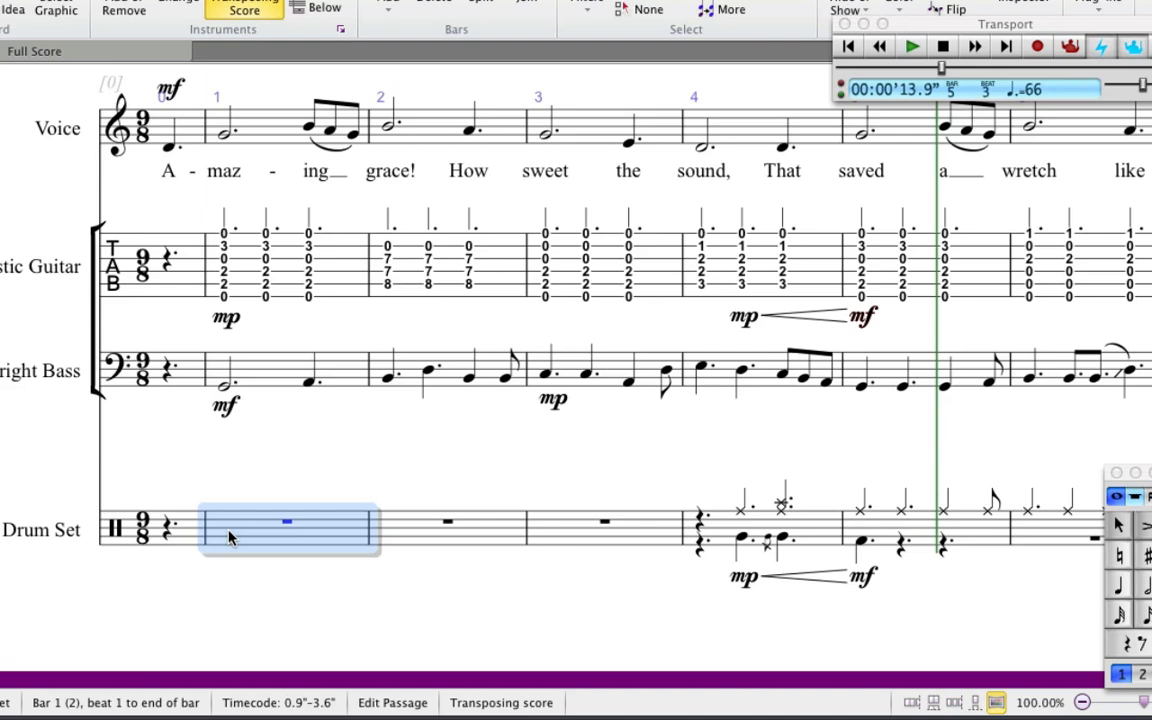
pyautogui.press('super+v')
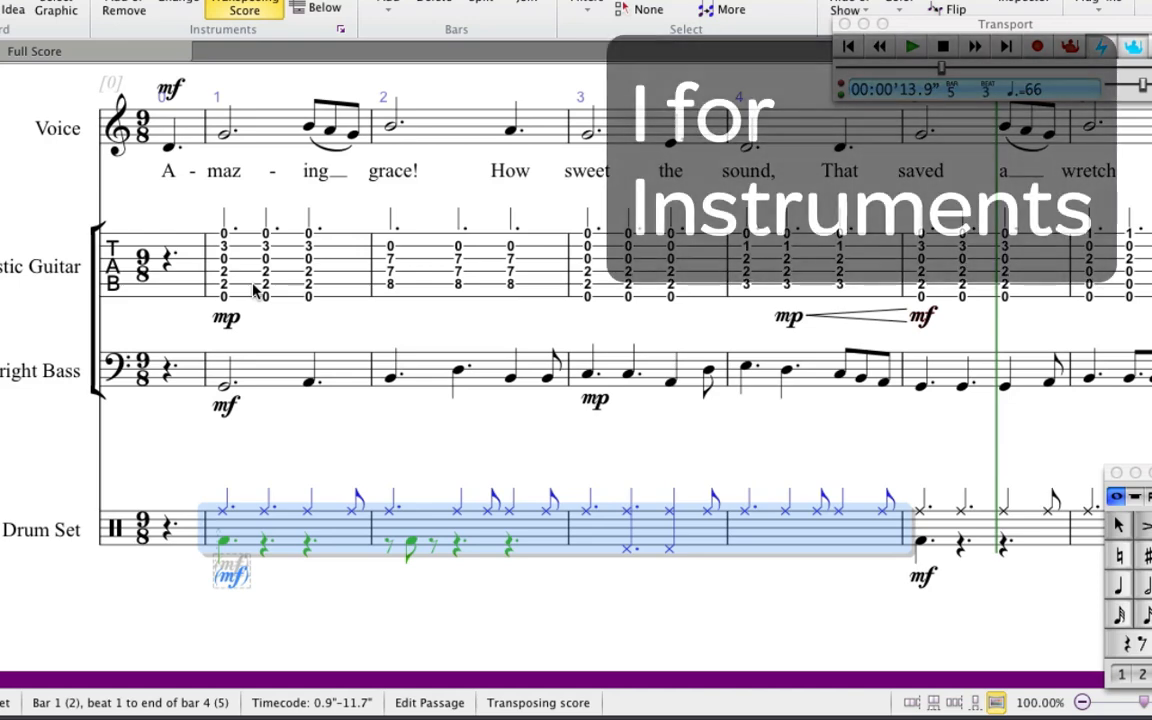
# Add Classical Guitar [notation] from the common instruments to the score and place it directly below Voice.
pyautogui.press('i')
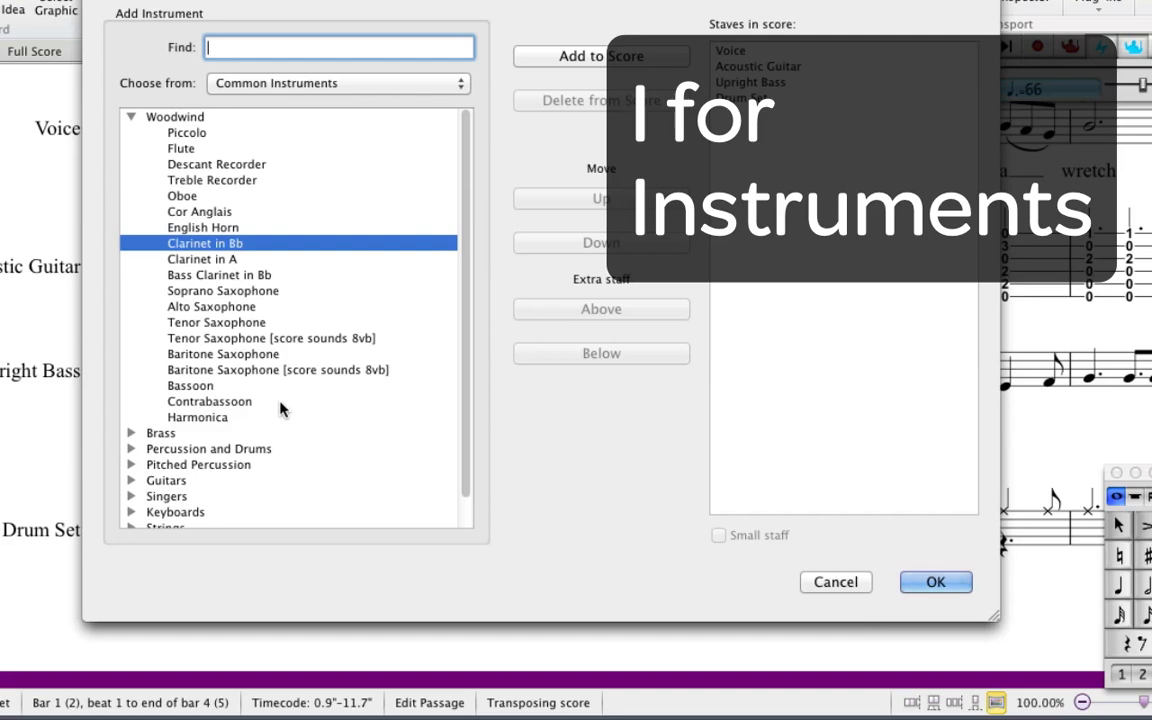
pyautogui.click(132, 117)
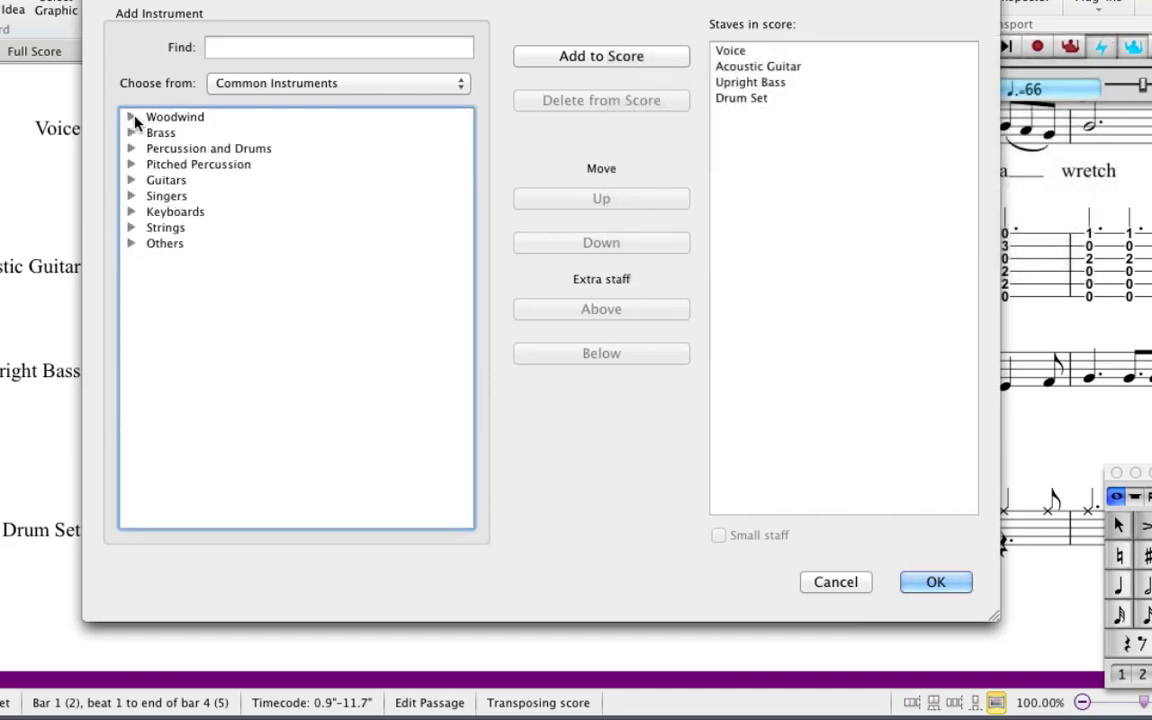
pyautogui.click(225, 83)
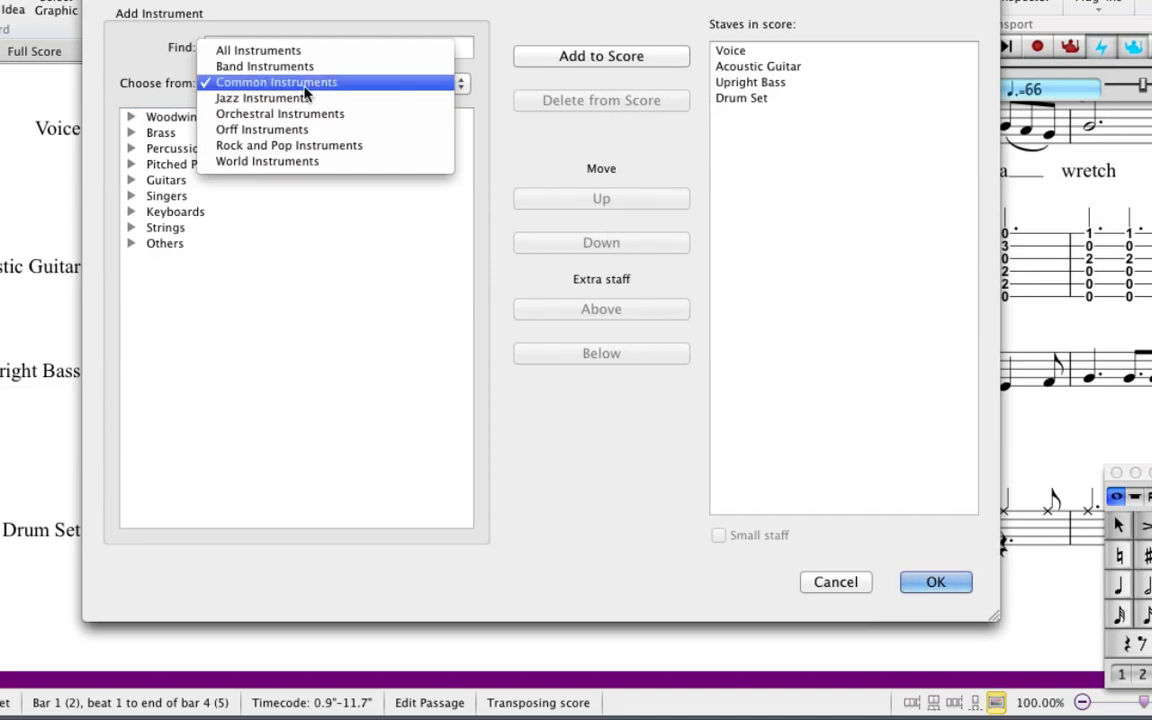
pyautogui.click(281, 80)
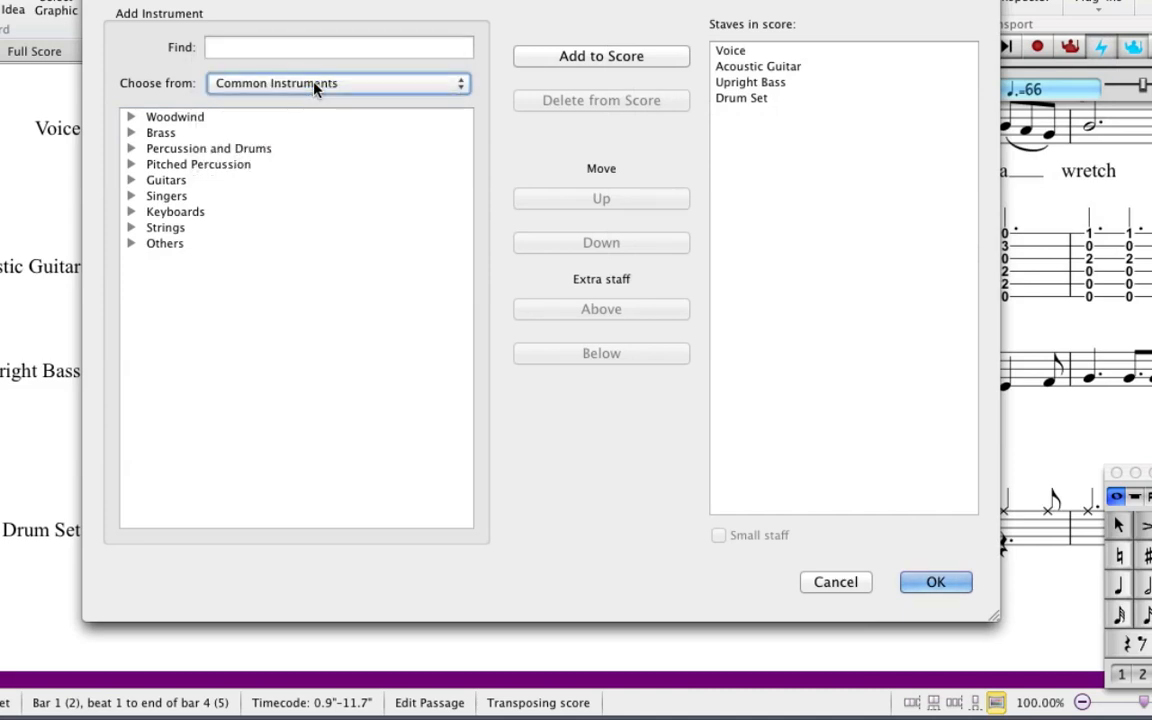
pyautogui.click(131, 180)
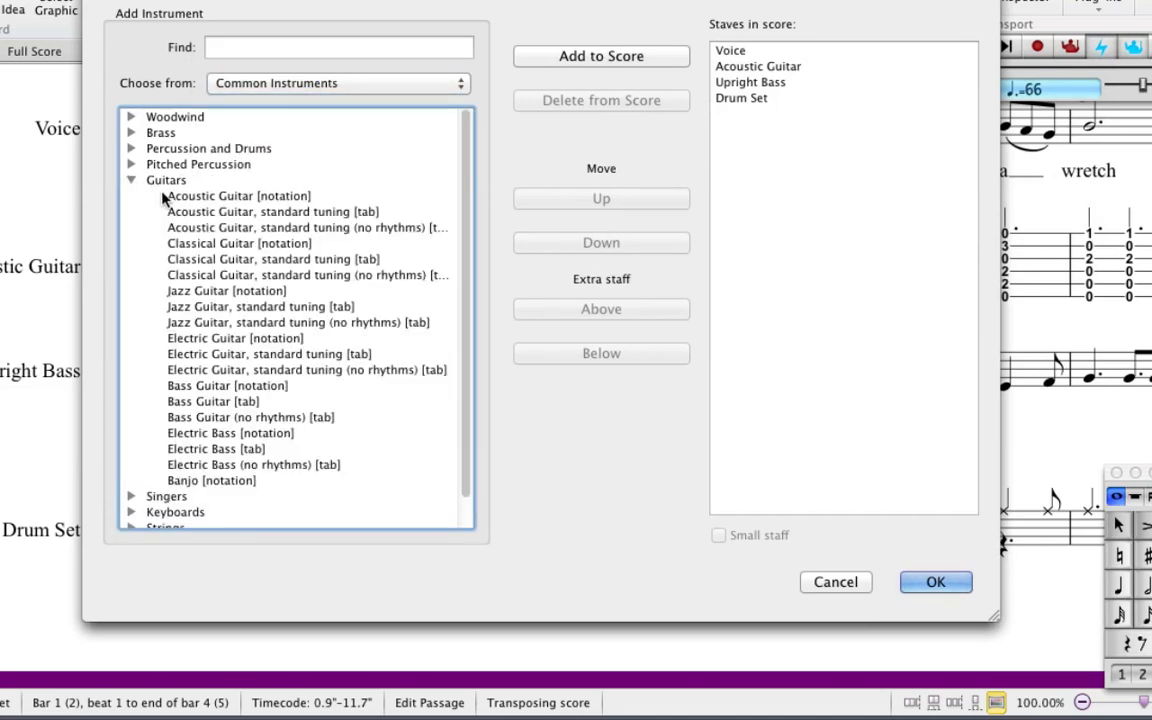
pyautogui.click(198, 250)
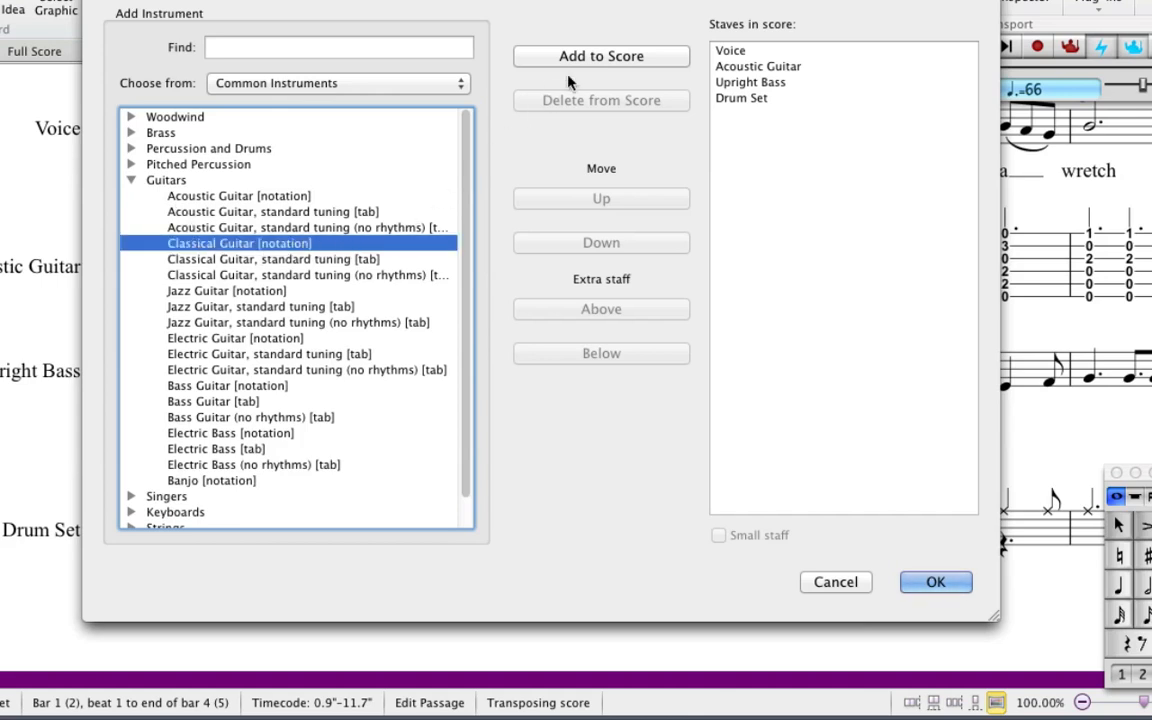
pyautogui.click(593, 58)
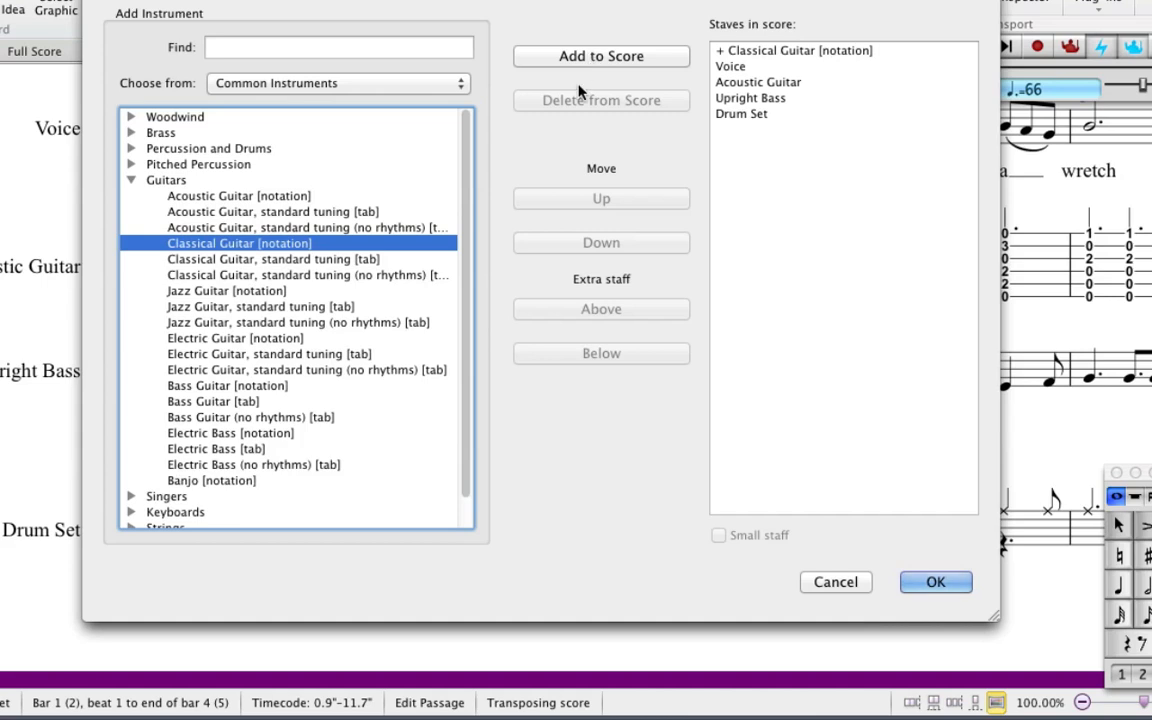
pyautogui.click(876, 53)
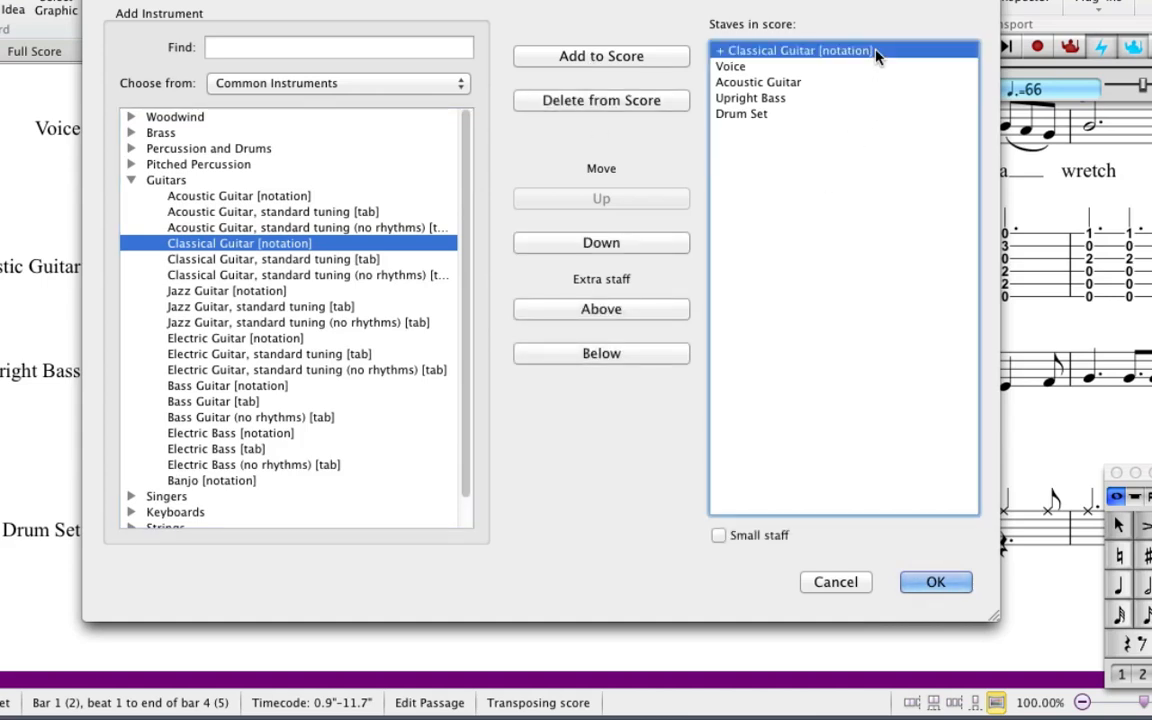
pyautogui.click(640, 247)
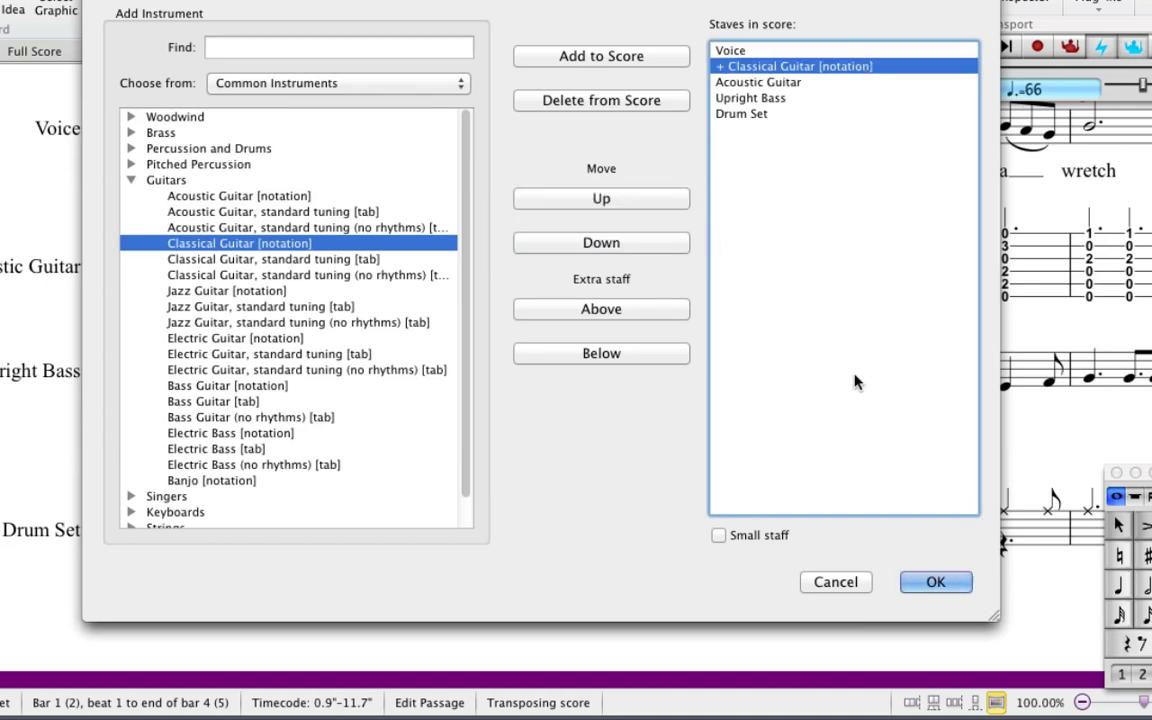
pyautogui.click(948, 588)
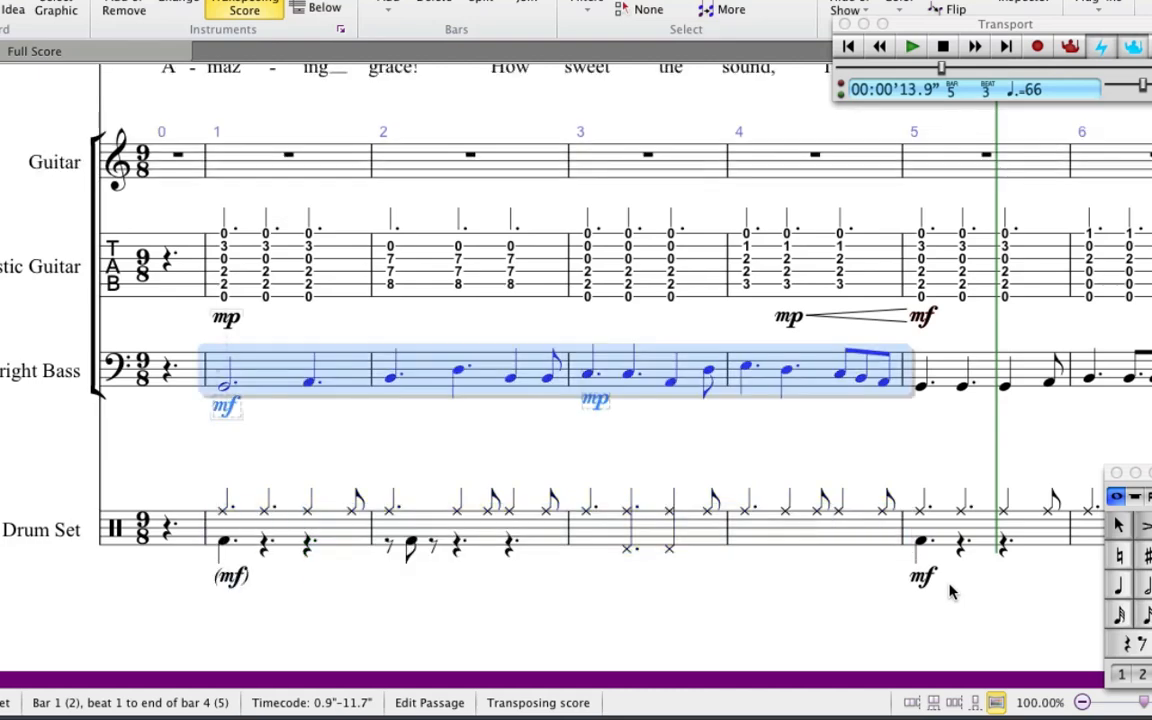
# Copy the entire Acoustic Guitar tab staff into the new Guitar notation staff, starting at the pickup bar.
pyautogui.moveTo(717, 128); pyautogui.dragTo(691, 224)
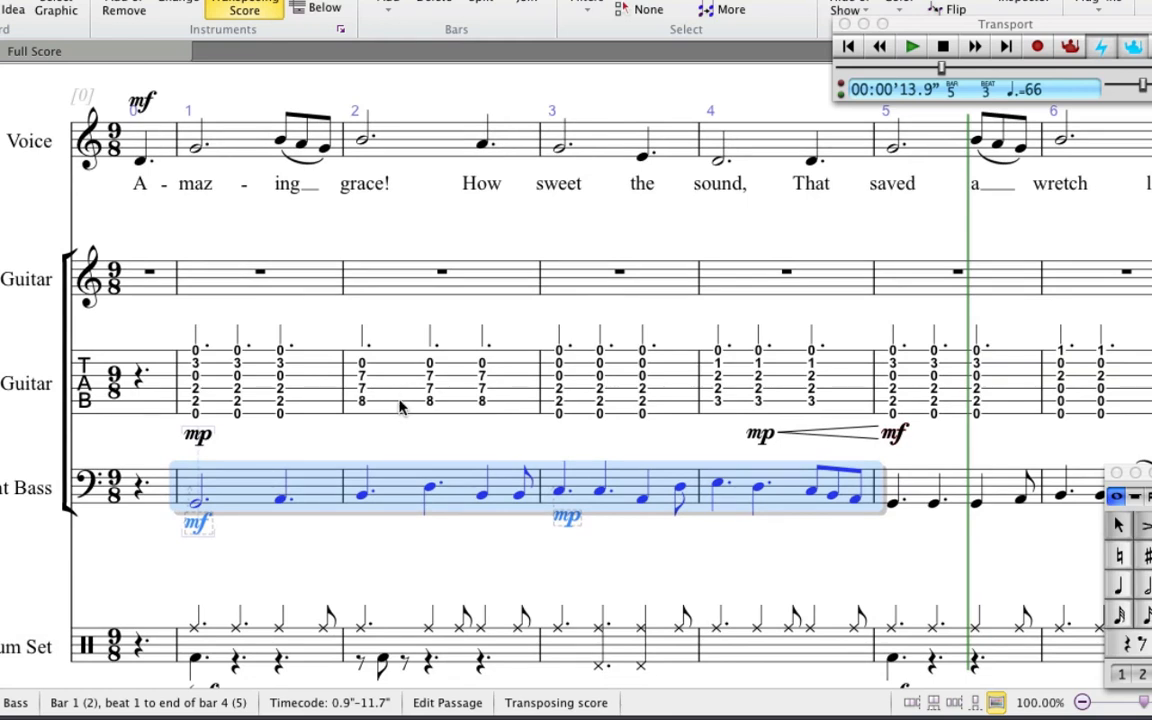
pyautogui.press('Escape')
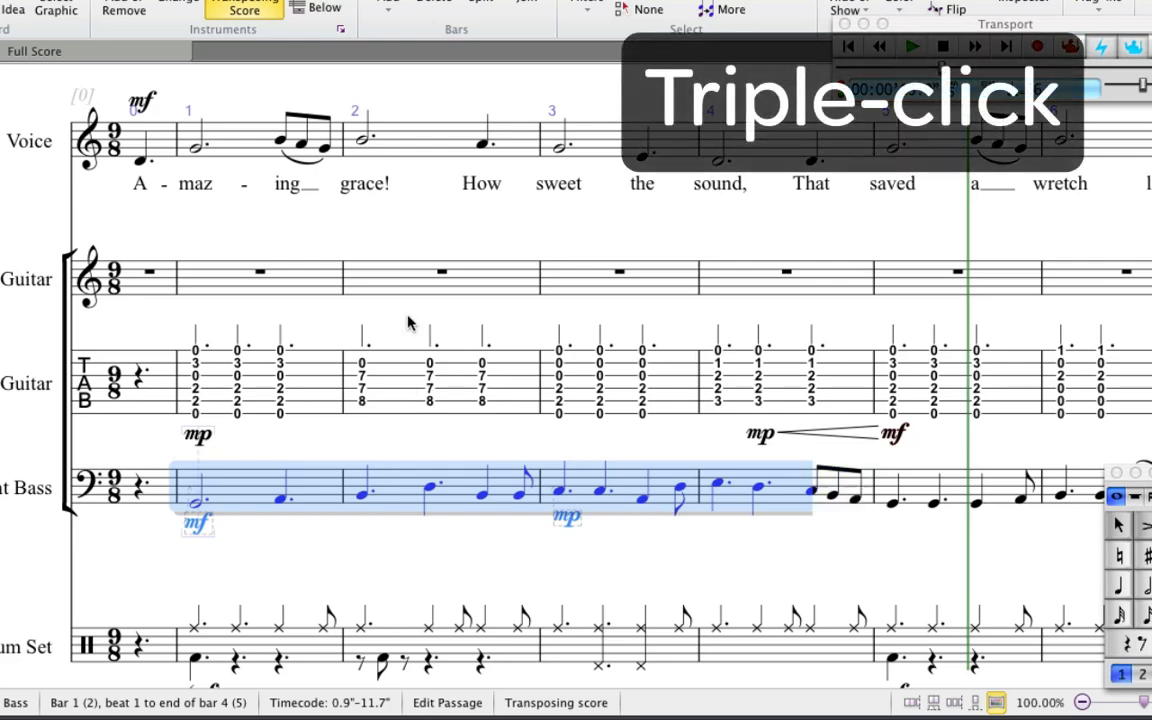
pyautogui.tripleClick(396, 382)
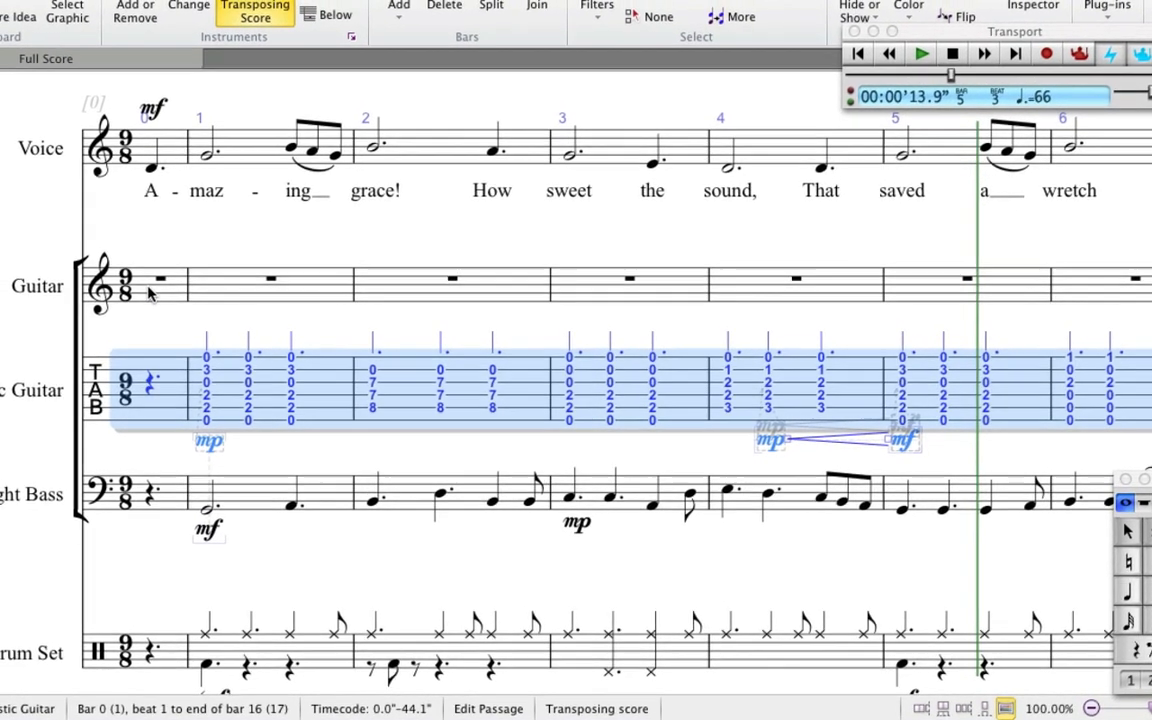
pyautogui.keyDown('alt'); pyautogui.click(143, 284); pyautogui.keyUp('alt')
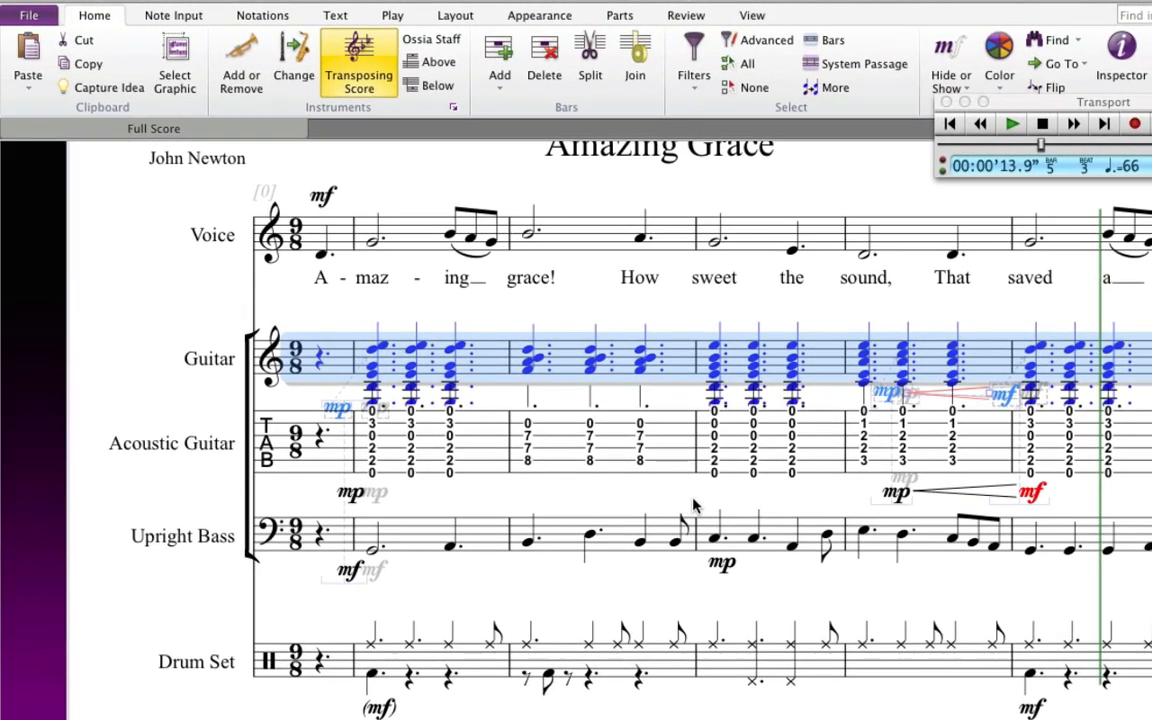
pyautogui.press('Escape')
# Optimize the staff spacing across the whole score to clear the collisions around the Guitar staff, leaving nothing selected.
pyautogui.moveTo(770, 497); pyautogui.dragTo(675, 518)
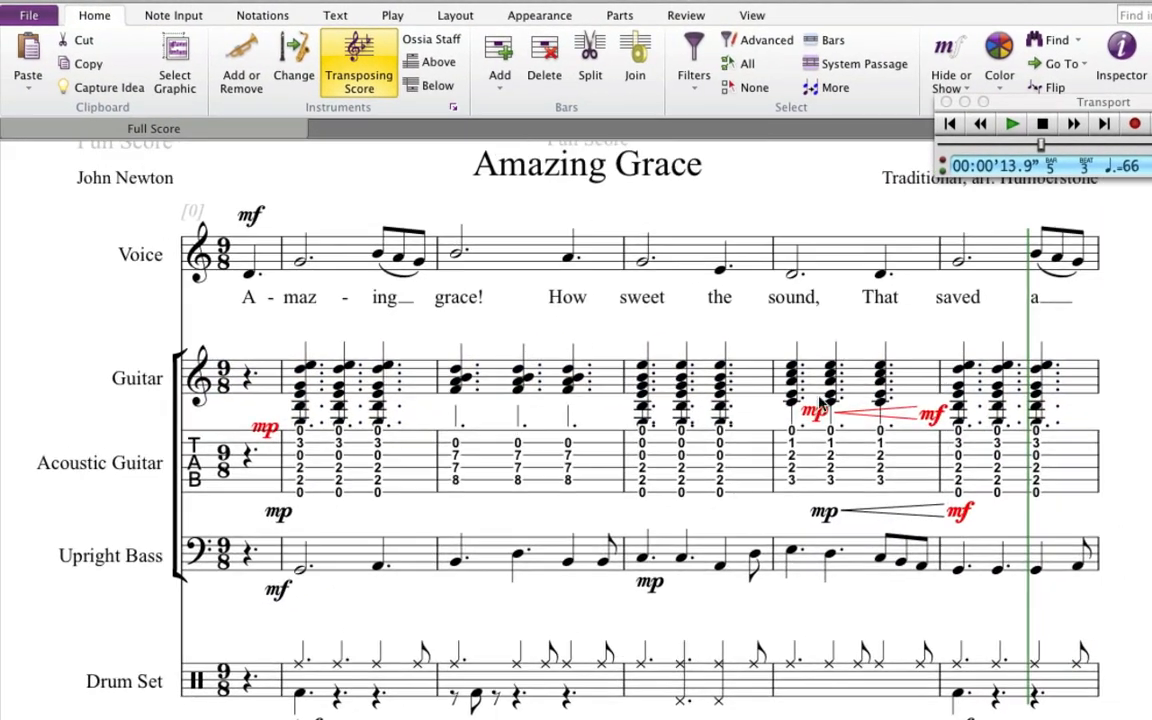
pyautogui.click(455, 17)
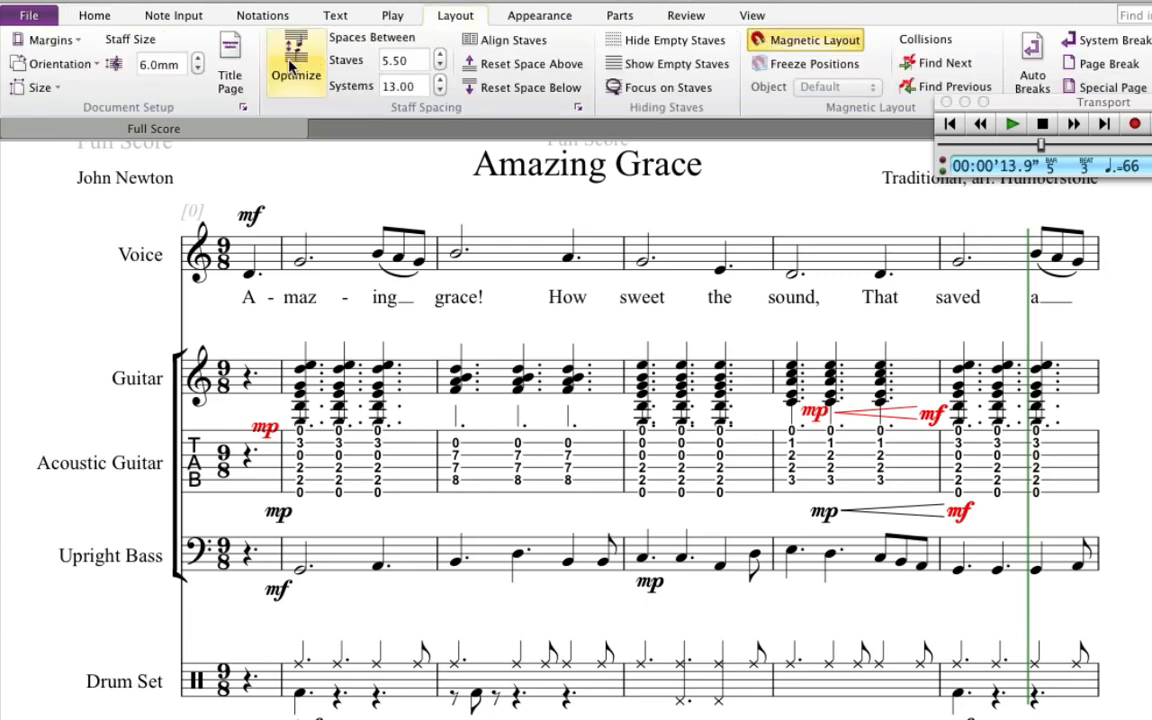
pyautogui.click(291, 68)
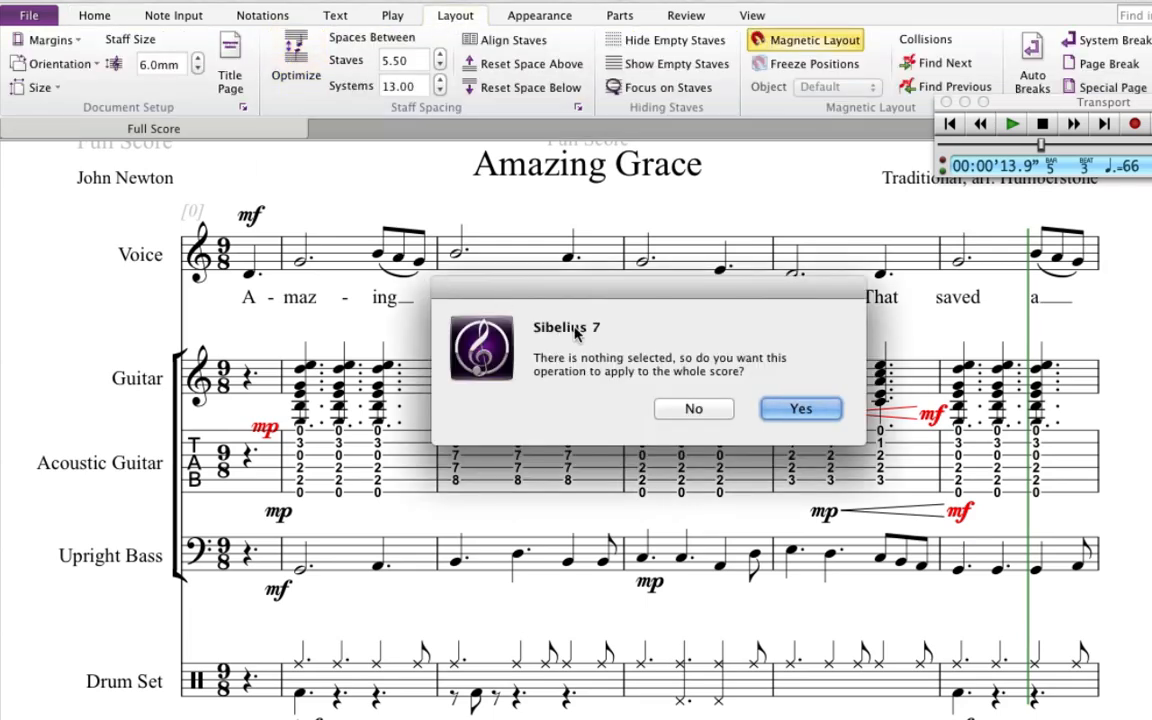
pyautogui.click(812, 410)
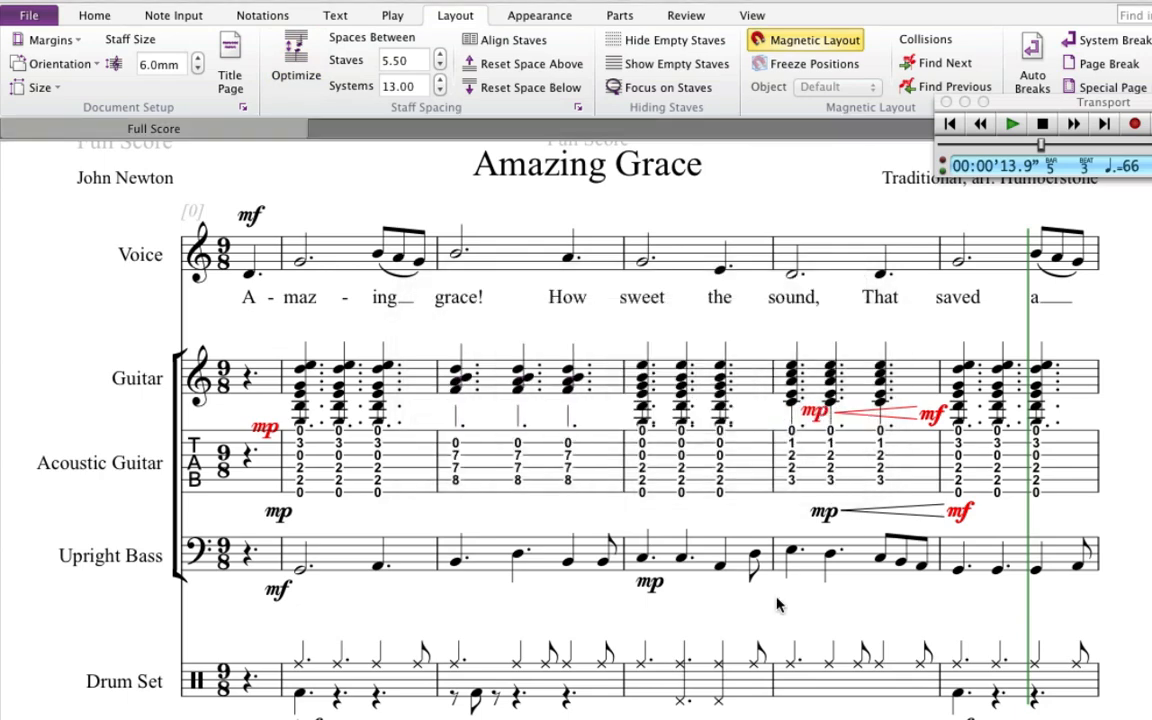
pyautogui.press('Escape')
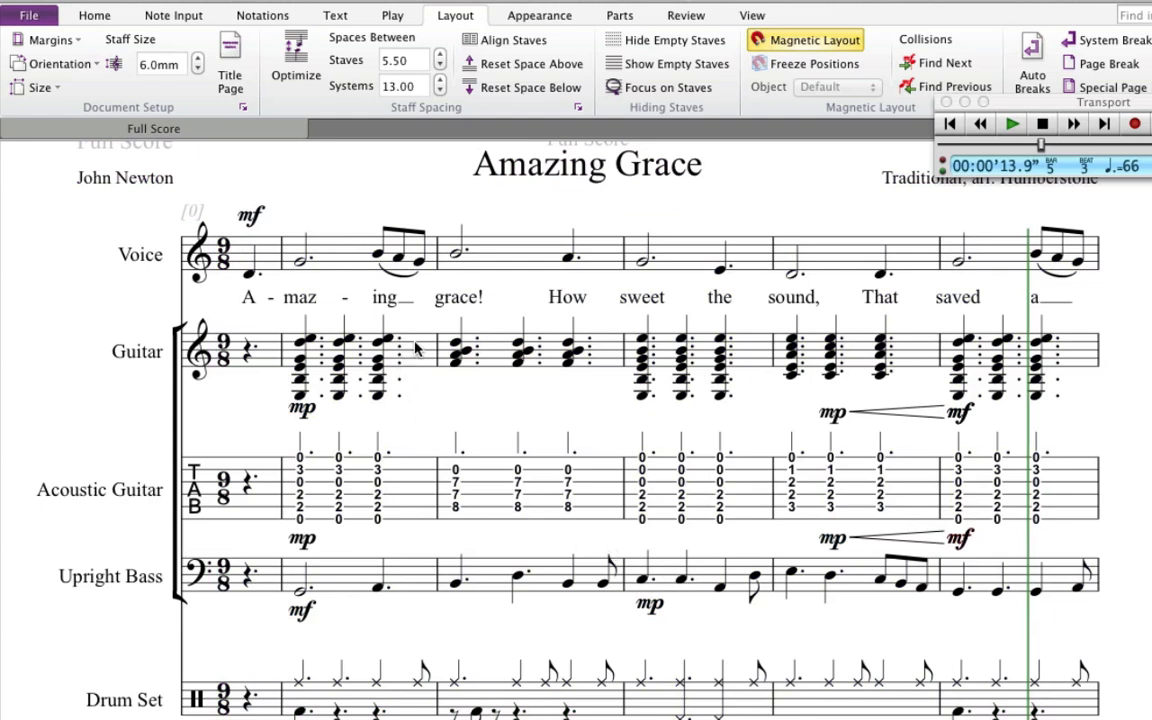
# Add chord symbols from the notes of the entire Guitar staff, every dotted quarter note, only where the chord name changes, placed on 2 - Guitar.
pyautogui.tripleClick(500, 355)
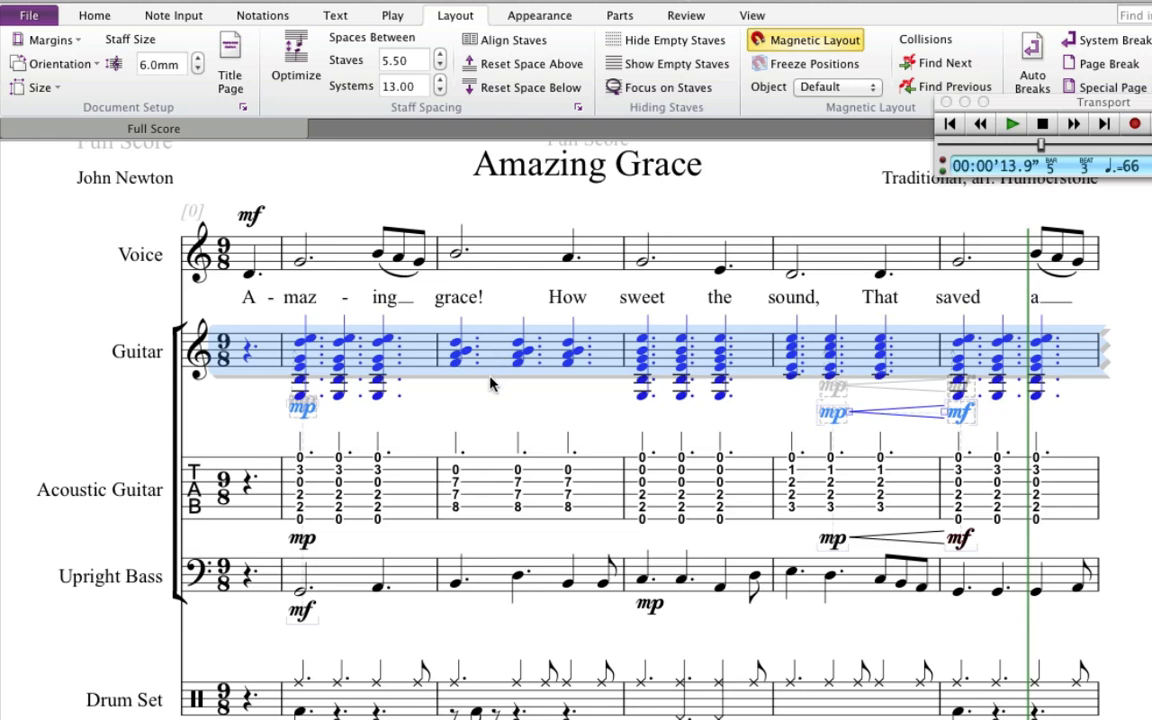
pyautogui.click(336, 16)
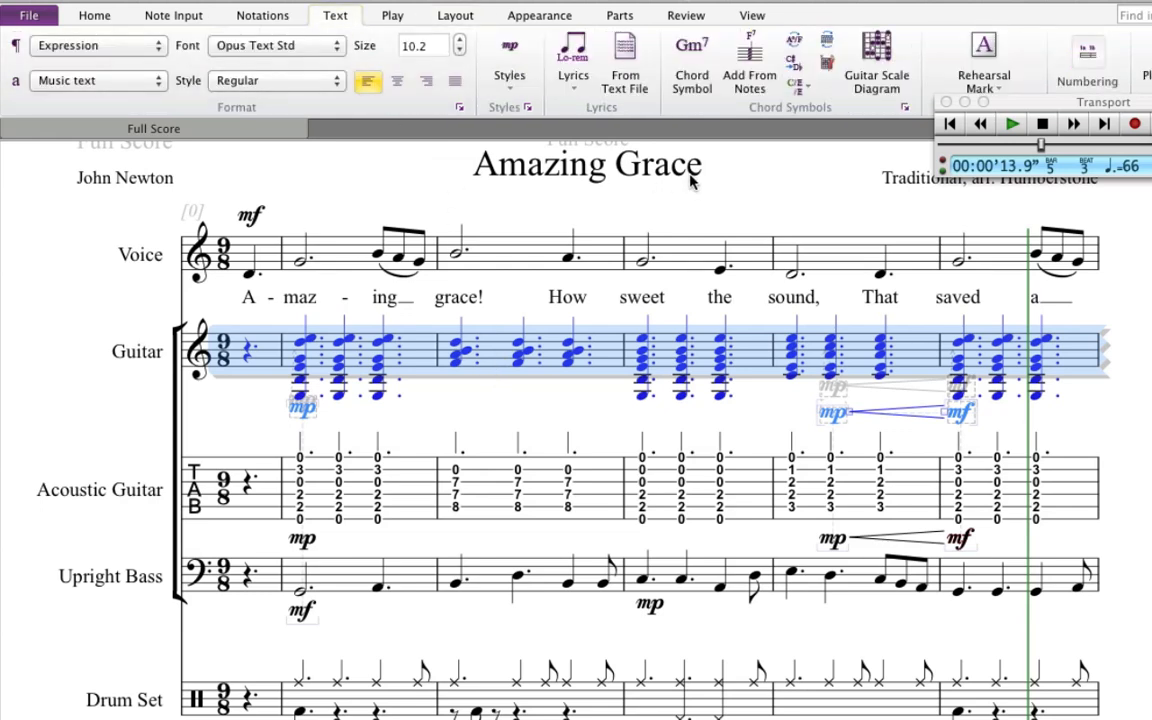
pyautogui.click(750, 62)
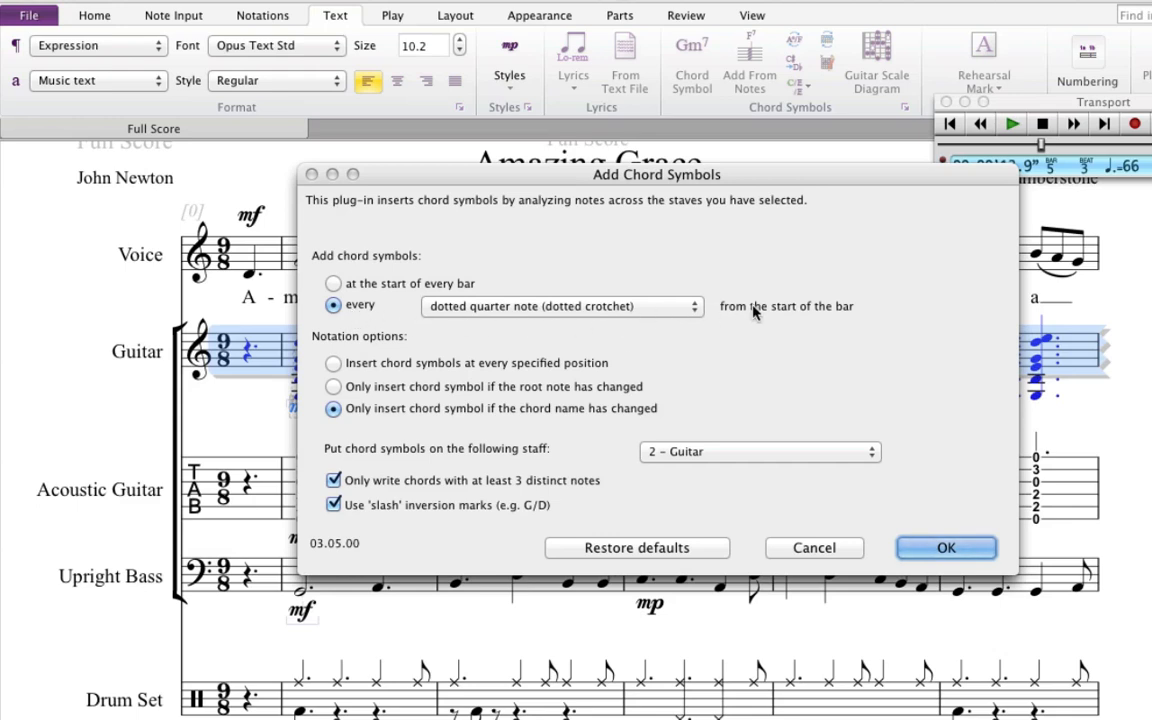
pyautogui.click(548, 308)
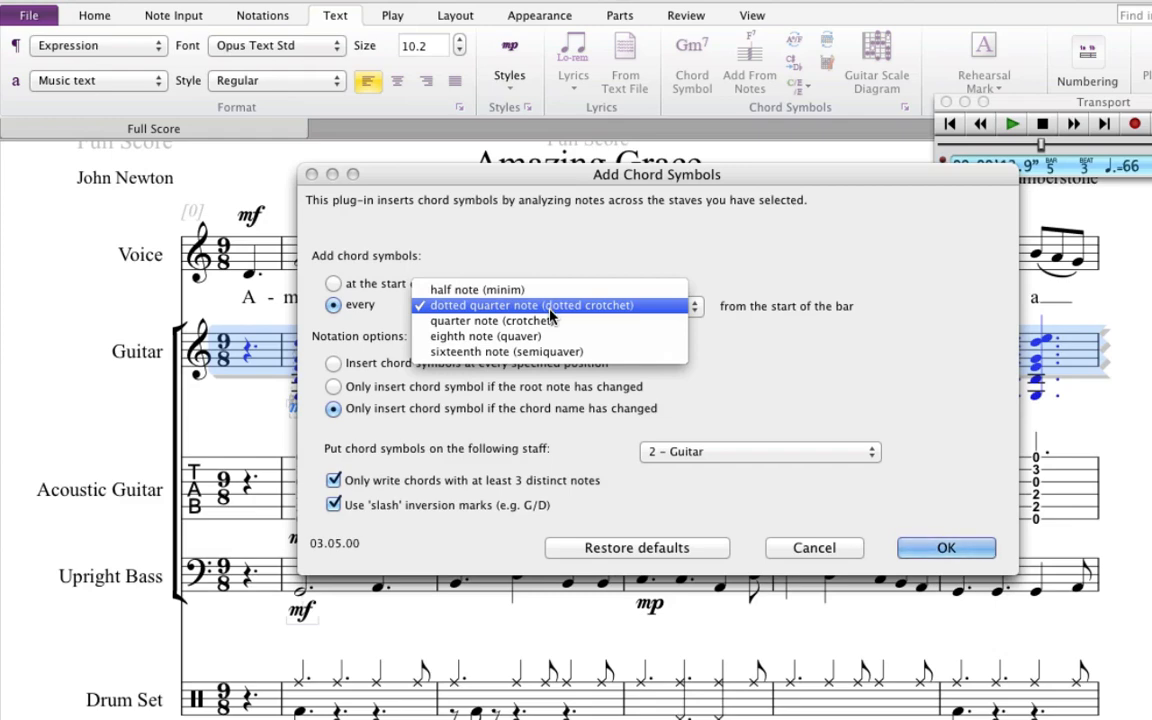
pyautogui.click(549, 308)
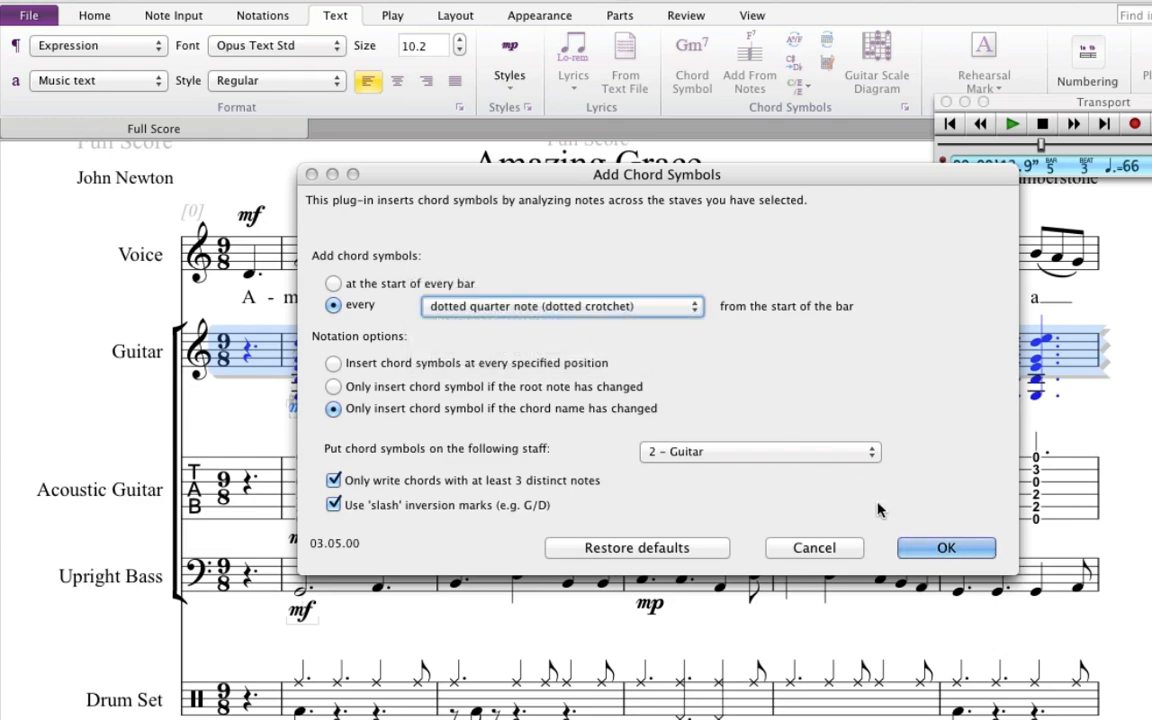
pyautogui.click(925, 560)
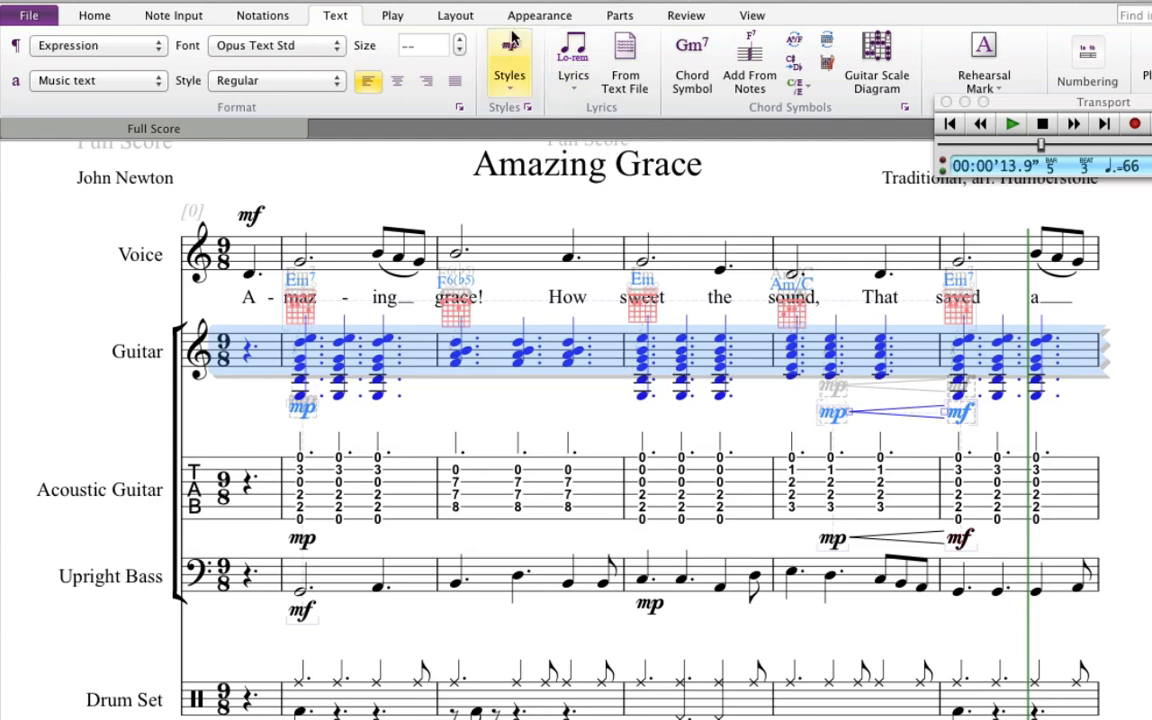
# Optimize the staff spacing for the selected Guitar staff to make room for the chord symbols, and clear the selection.
pyautogui.click(453, 17)
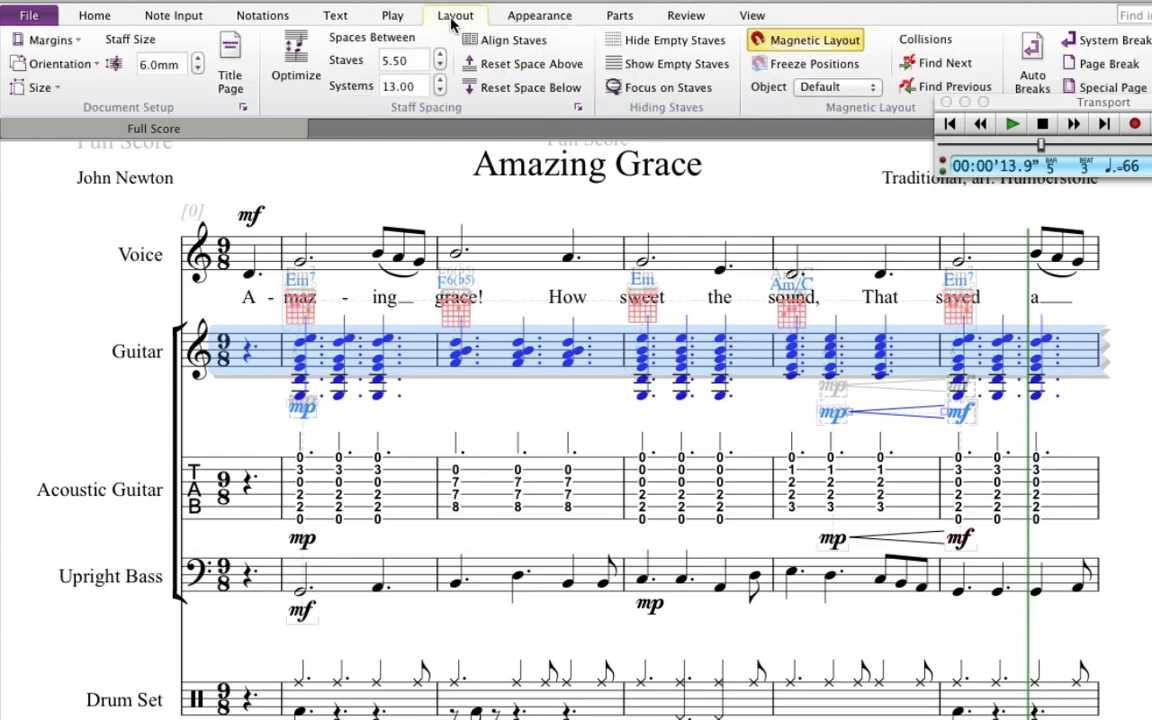
pyautogui.click(295, 62)
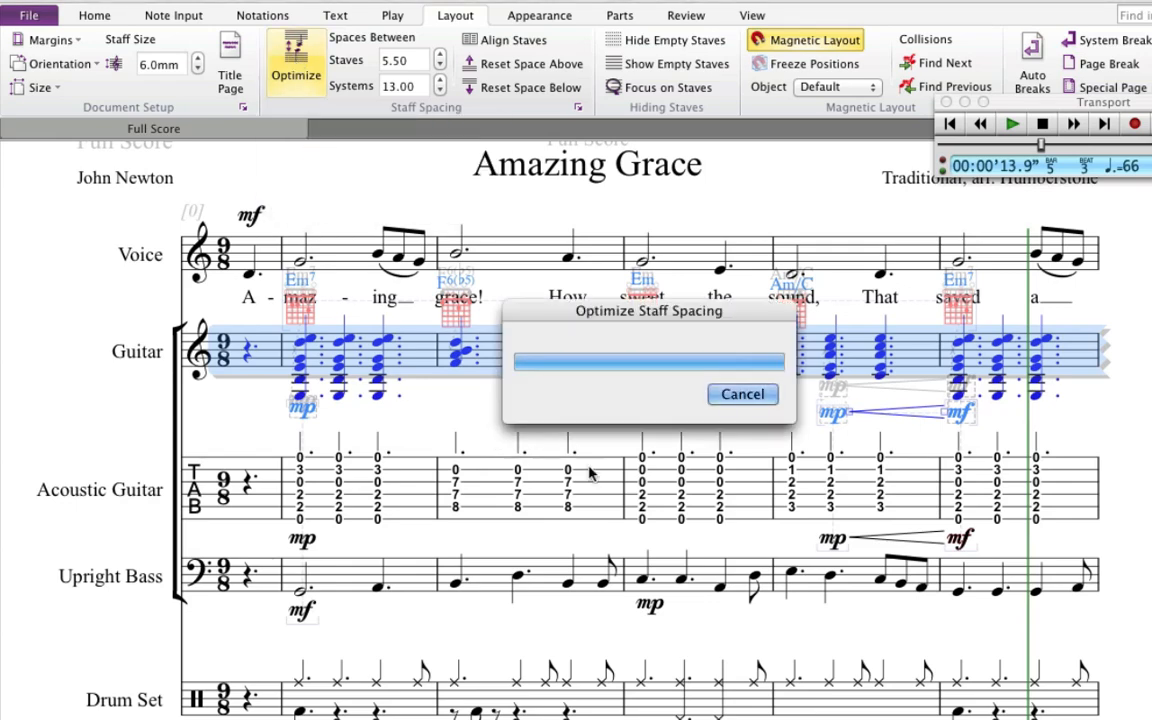
pyautogui.press('Escape')
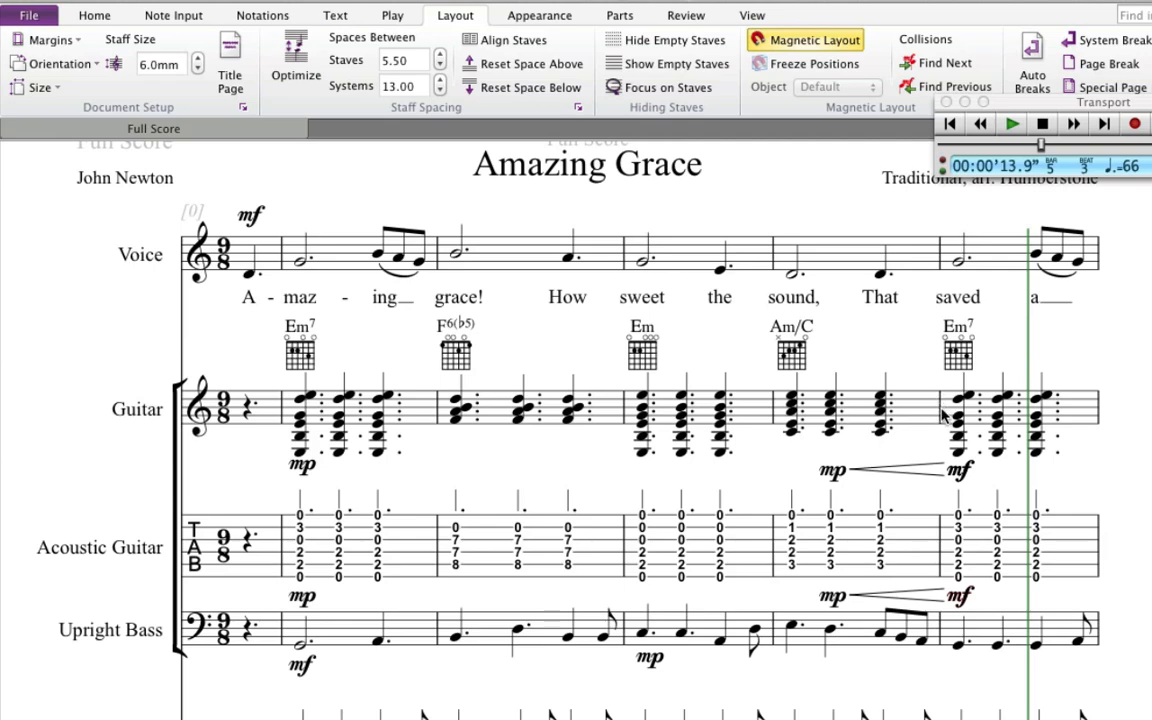
# Repeat the drum set pattern from bar 1 three times to fill bars 2 to 4.
pyautogui.scroll(-5, 944, 415)
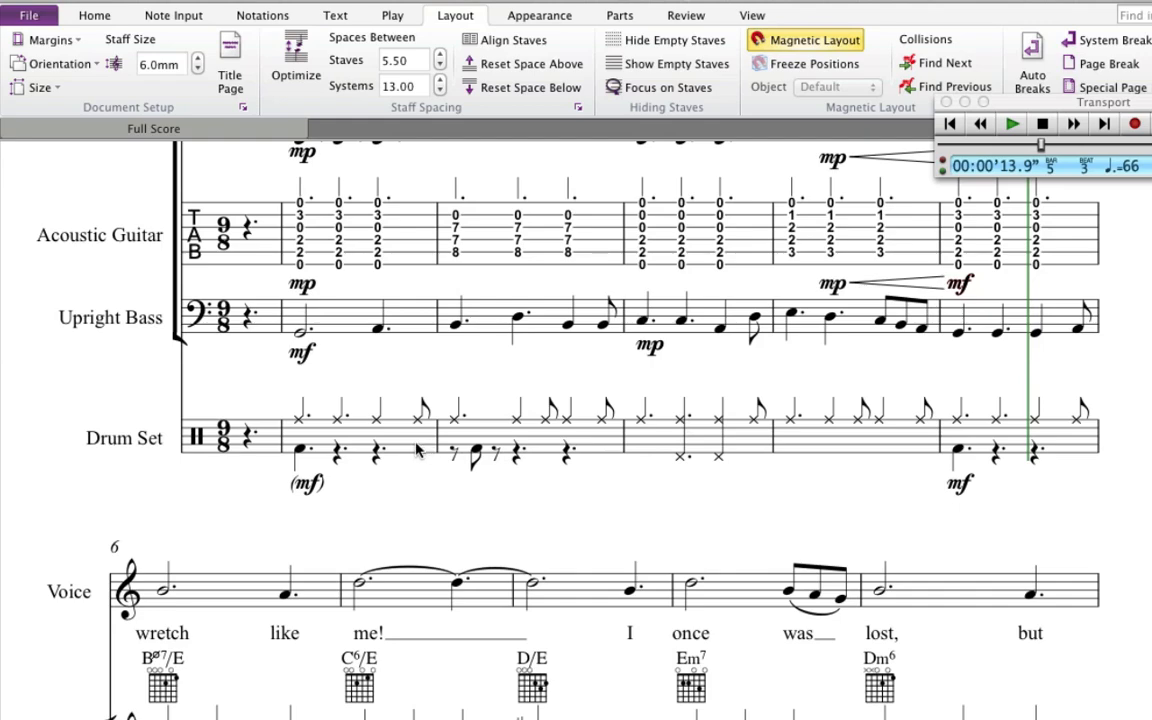
pyautogui.click(430, 452)
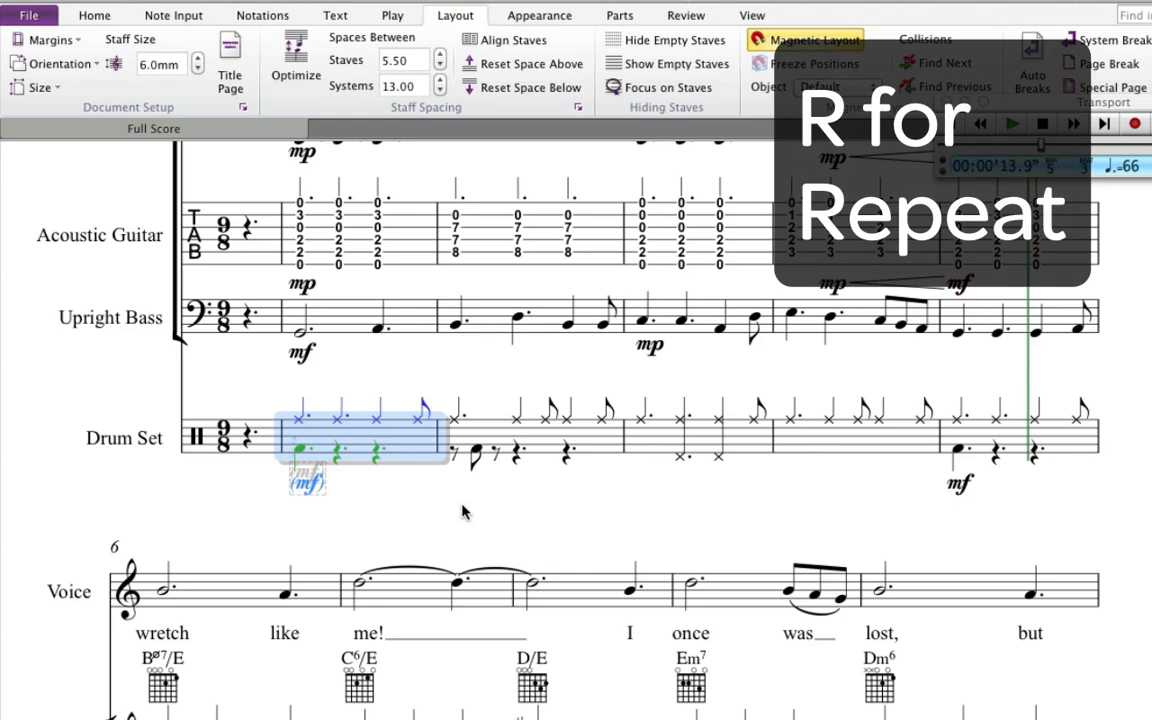
pyautogui.press('r')
pyautogui.press('r')
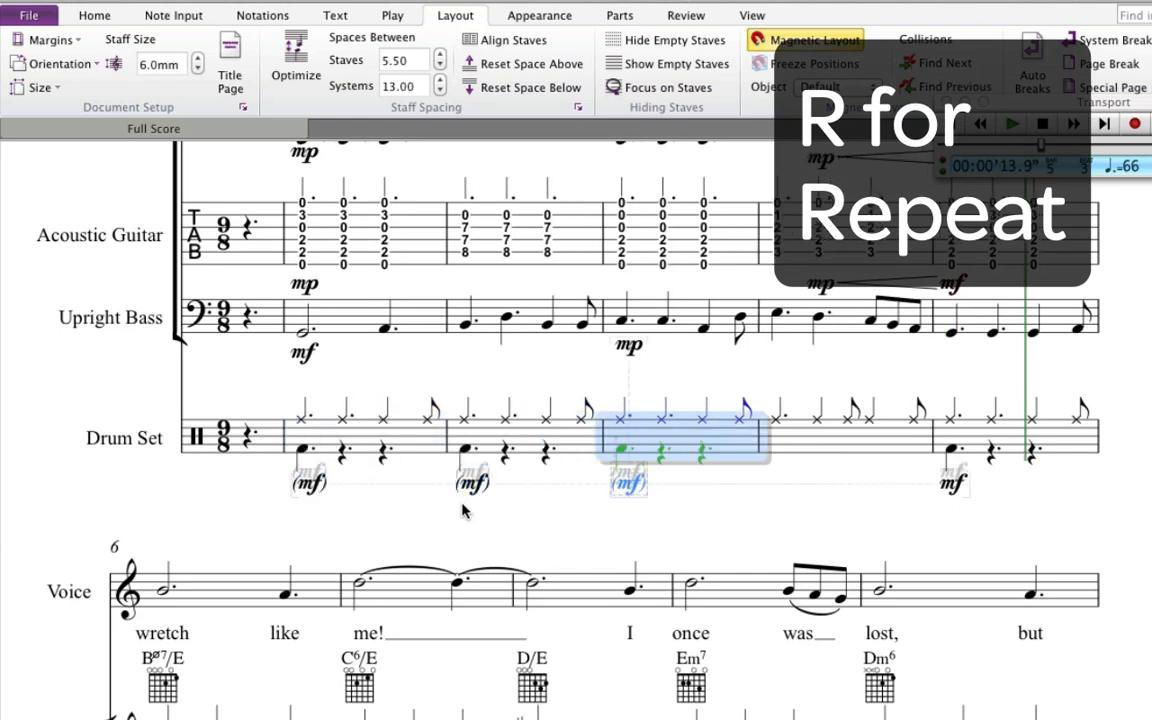
pyautogui.press('r')
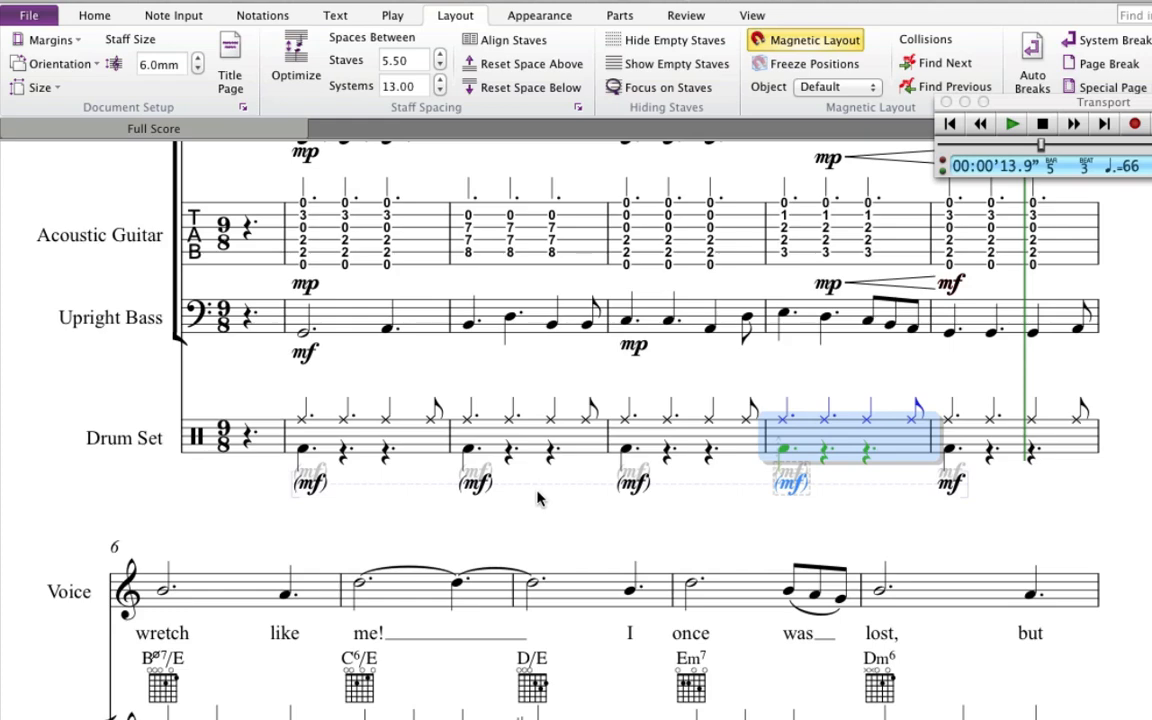
# Select all staves from the Voice pickup note through the last drum note before the final rests, and repeat the passage once.
pyautogui.scroll(5, 537, 498)
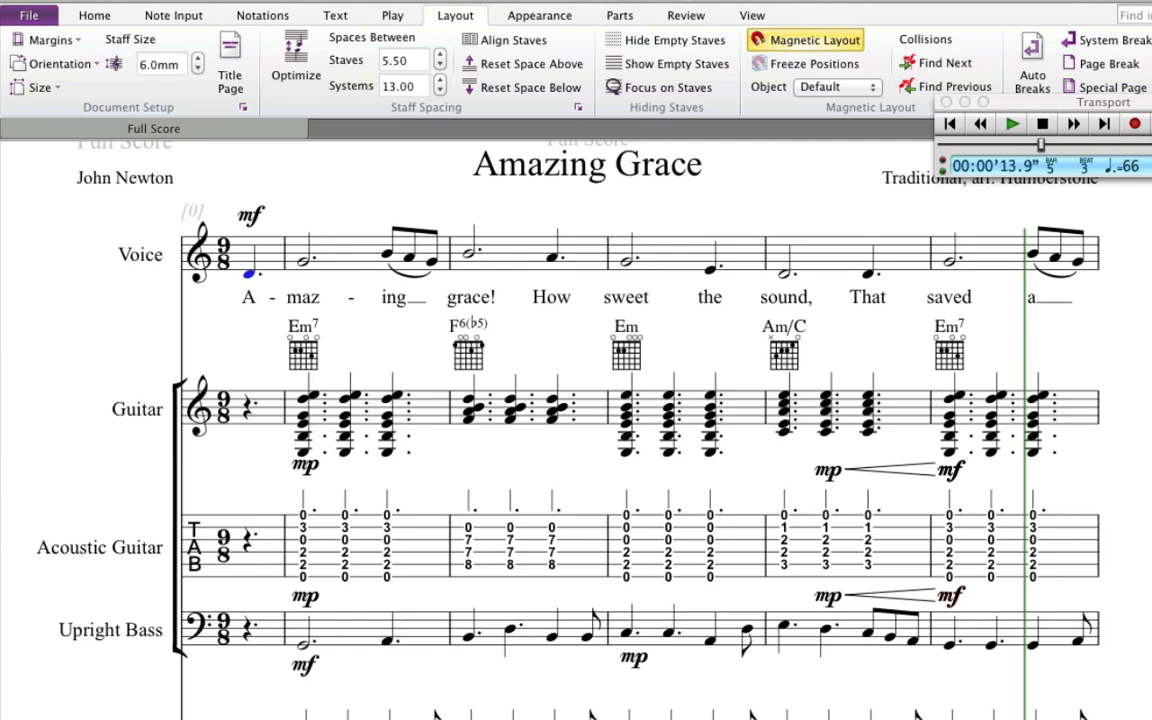
pyautogui.moveTo(1097, 287); pyautogui.dragTo(2, 115)
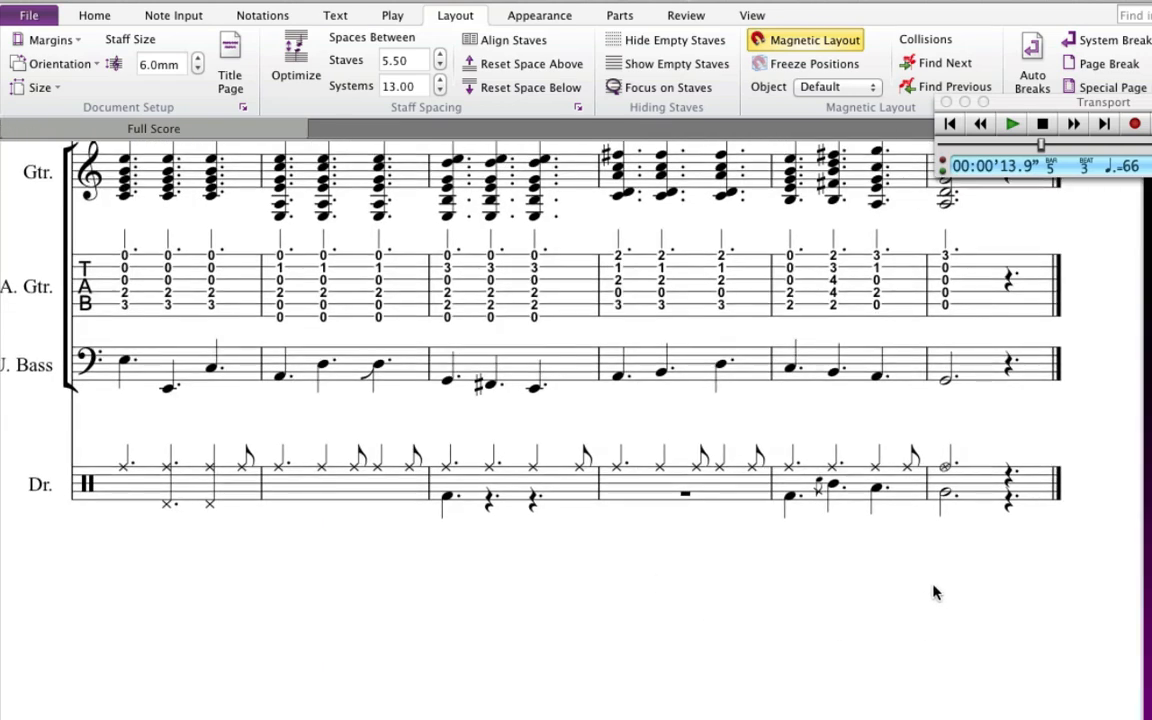
pyautogui.moveTo(936, 586); pyautogui.dragTo(857, 694)
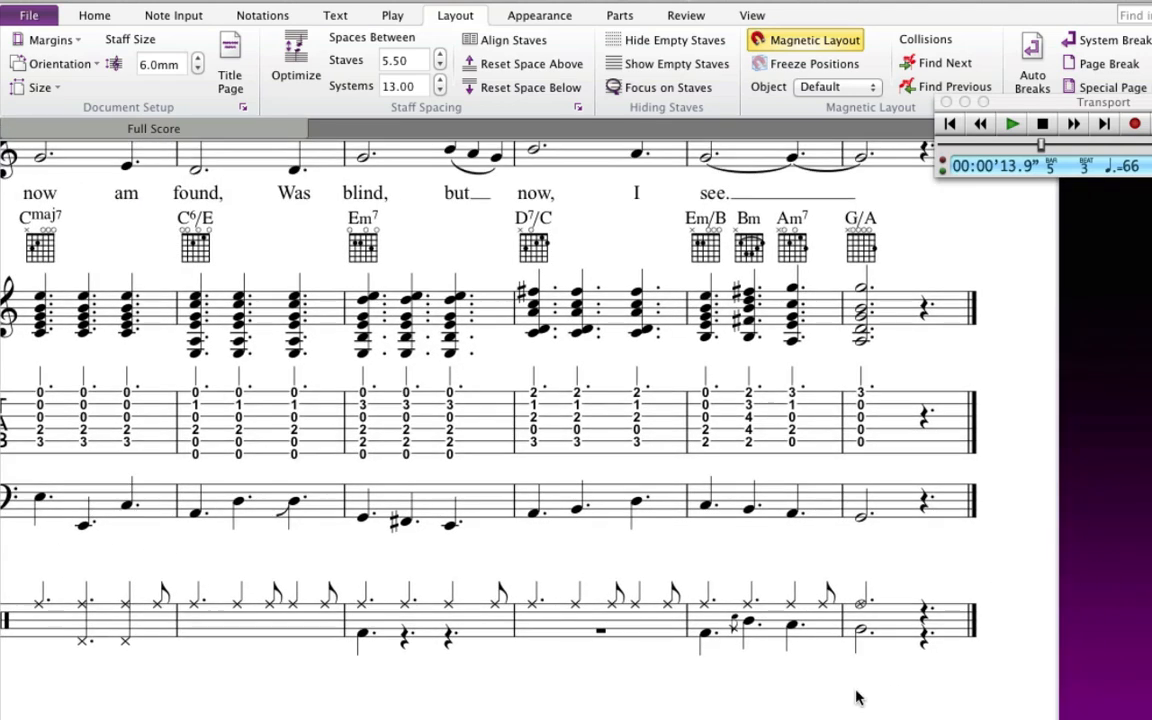
pyautogui.keyDown('shift'); pyautogui.click(863, 637); pyautogui.keyUp('shift')
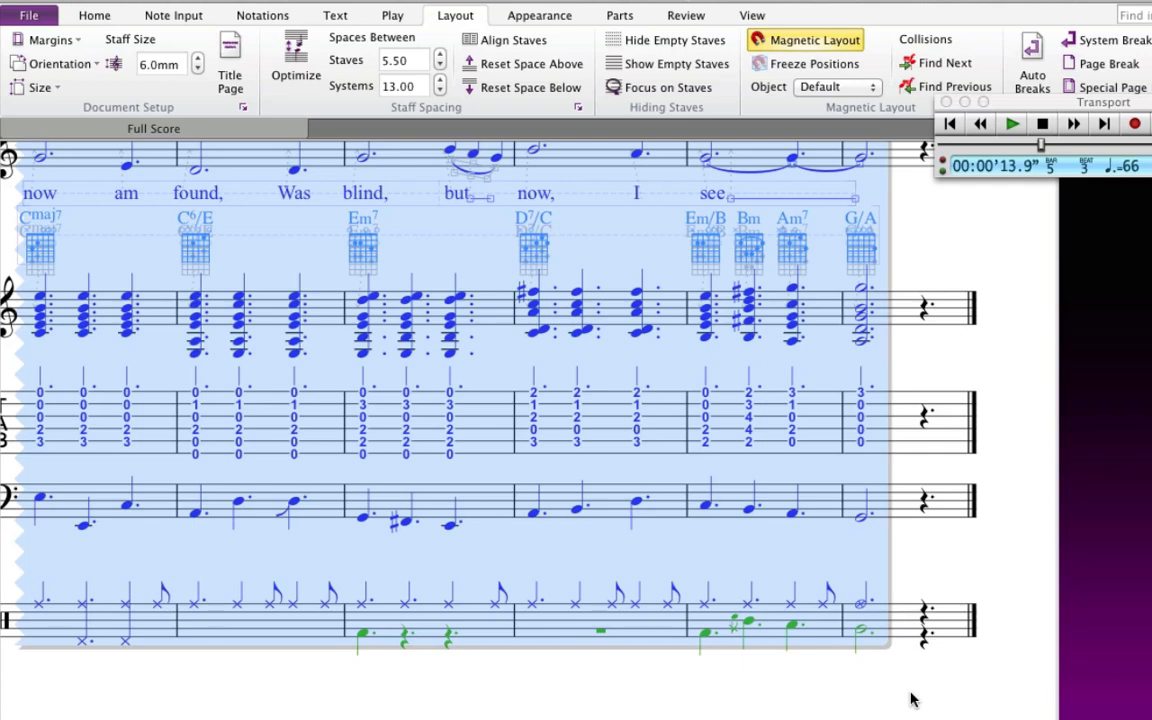
pyautogui.press('r')
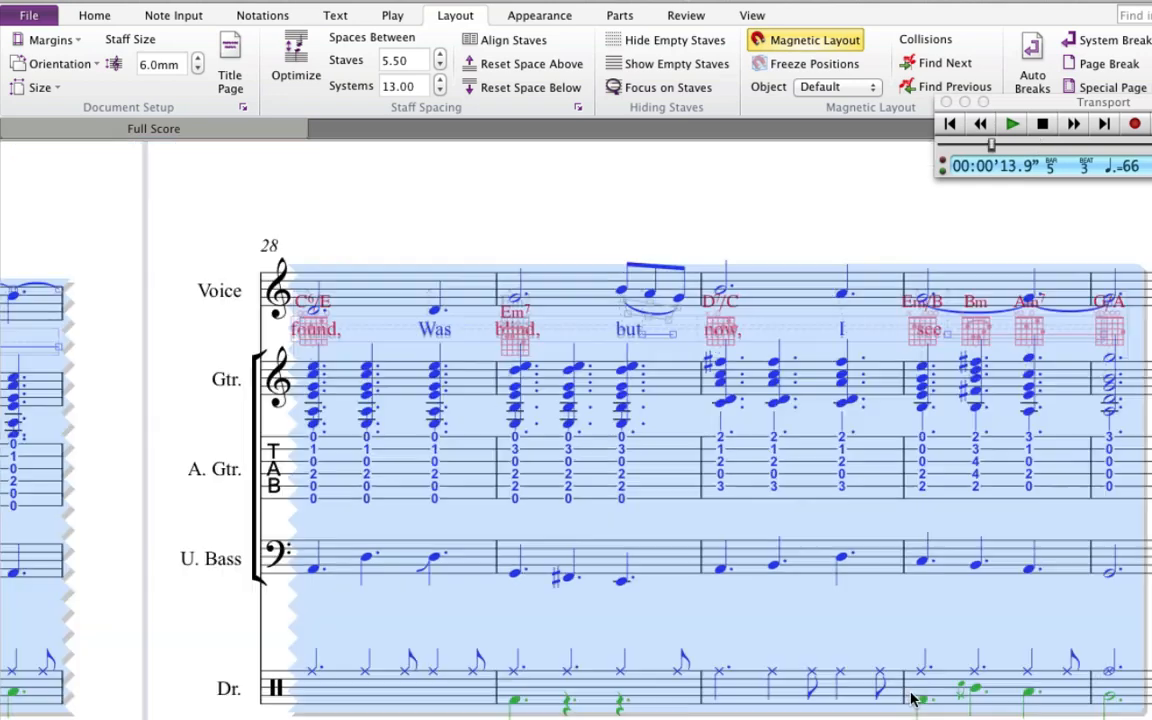
# Optimize the staff spacing for the selected repeated verse and clear the selection.
pyautogui.moveTo(120, 225); pyautogui.dragTo(1067, 251)
pyautogui.click(305, 60)
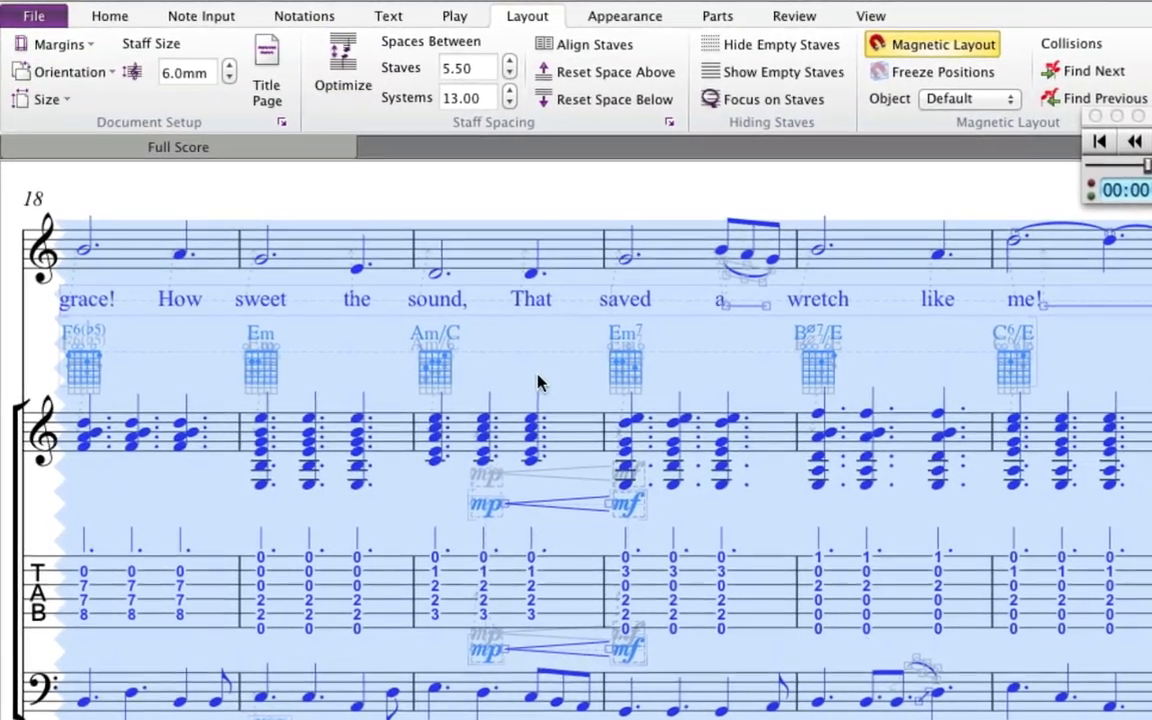
pyautogui.press('Escape')
# Change the Voice staff's instrument to Clarinet in Bb from just before the bar 16 pickup note, with the clef and announcement options on.
pyautogui.moveTo(378, 213); pyautogui.dragTo(1148, 715)
pyautogui.moveTo(736, 428); pyautogui.dragTo(18, 719)
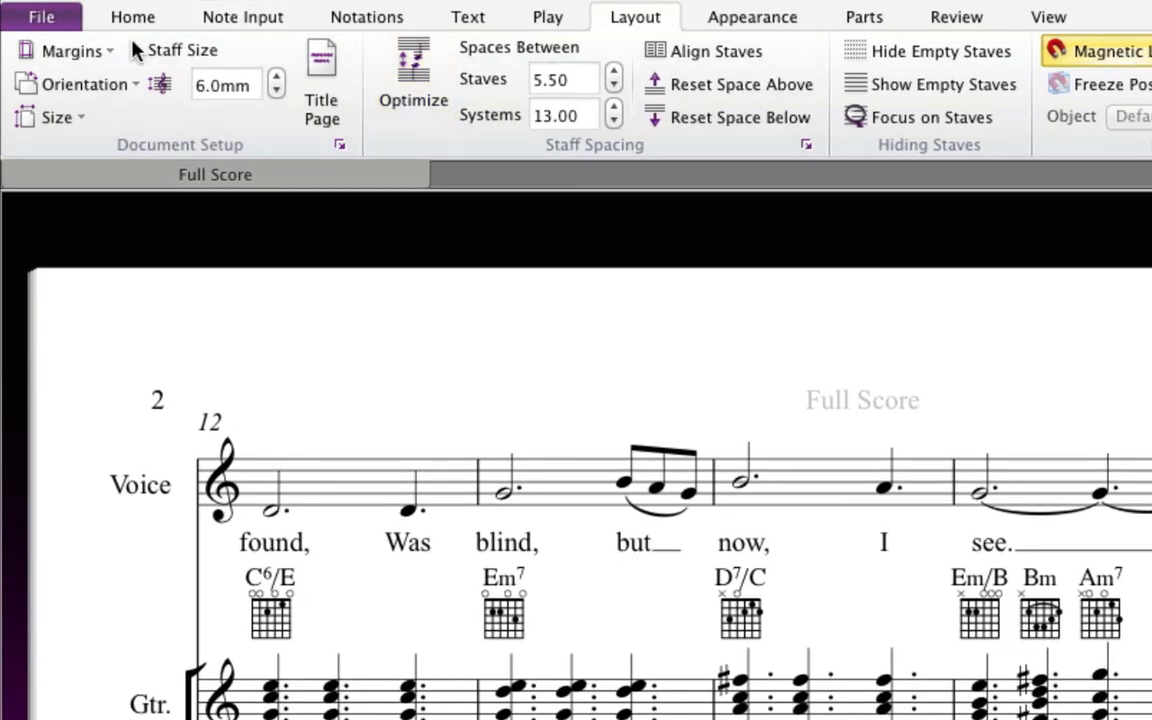
pyautogui.click(130, 20)
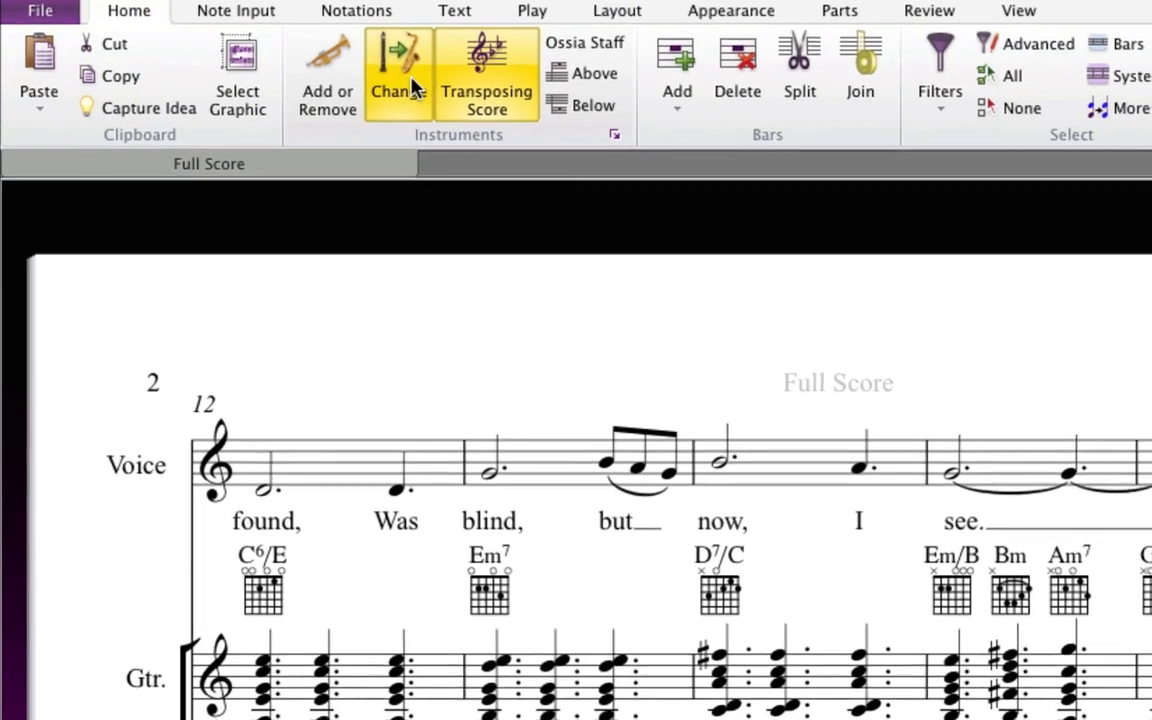
pyautogui.click(411, 85)
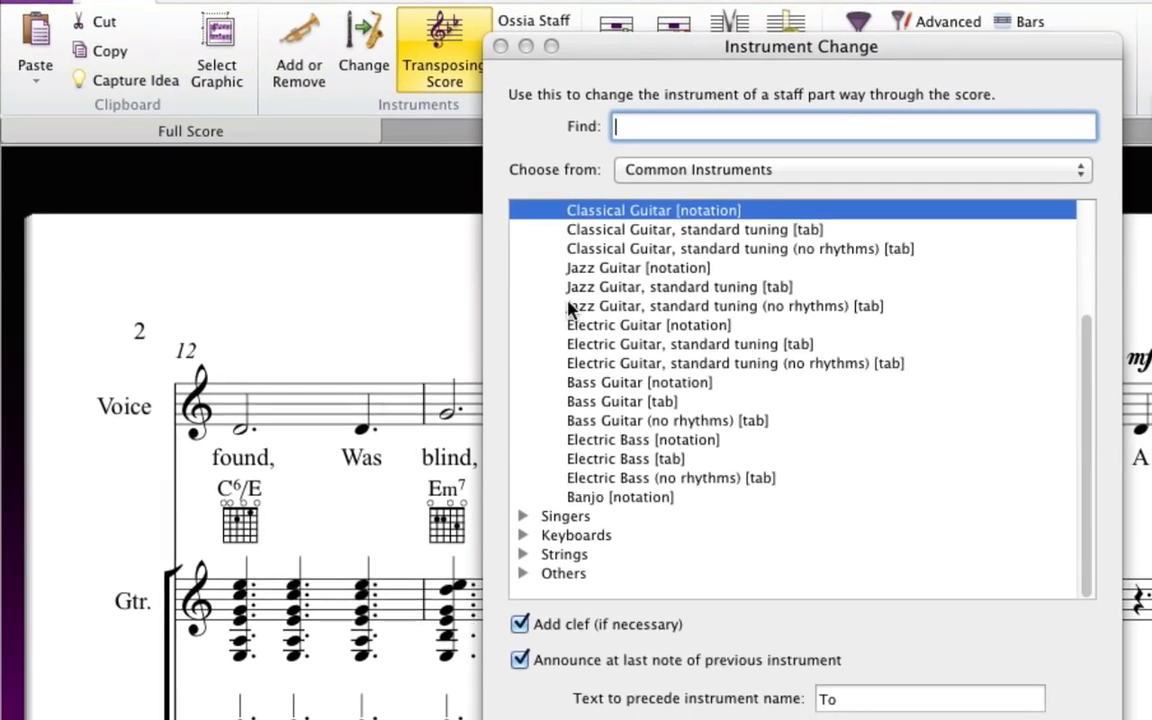
pyautogui.scroll(3, 570, 300)
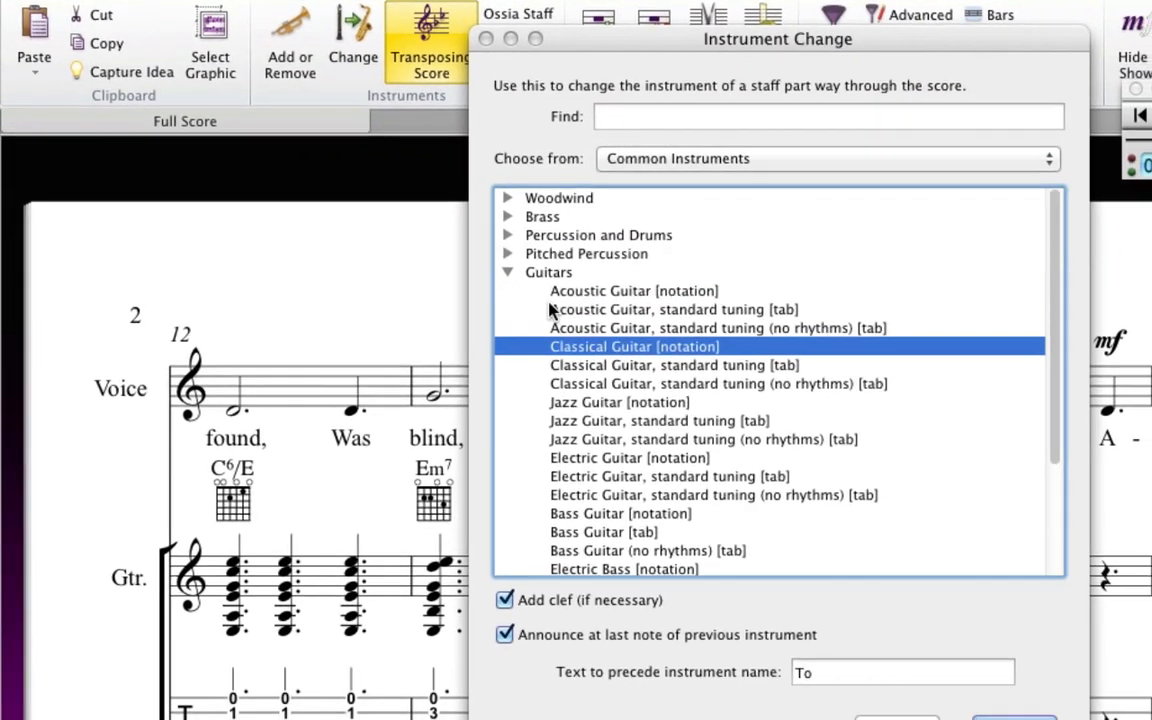
pyautogui.click(497, 189)
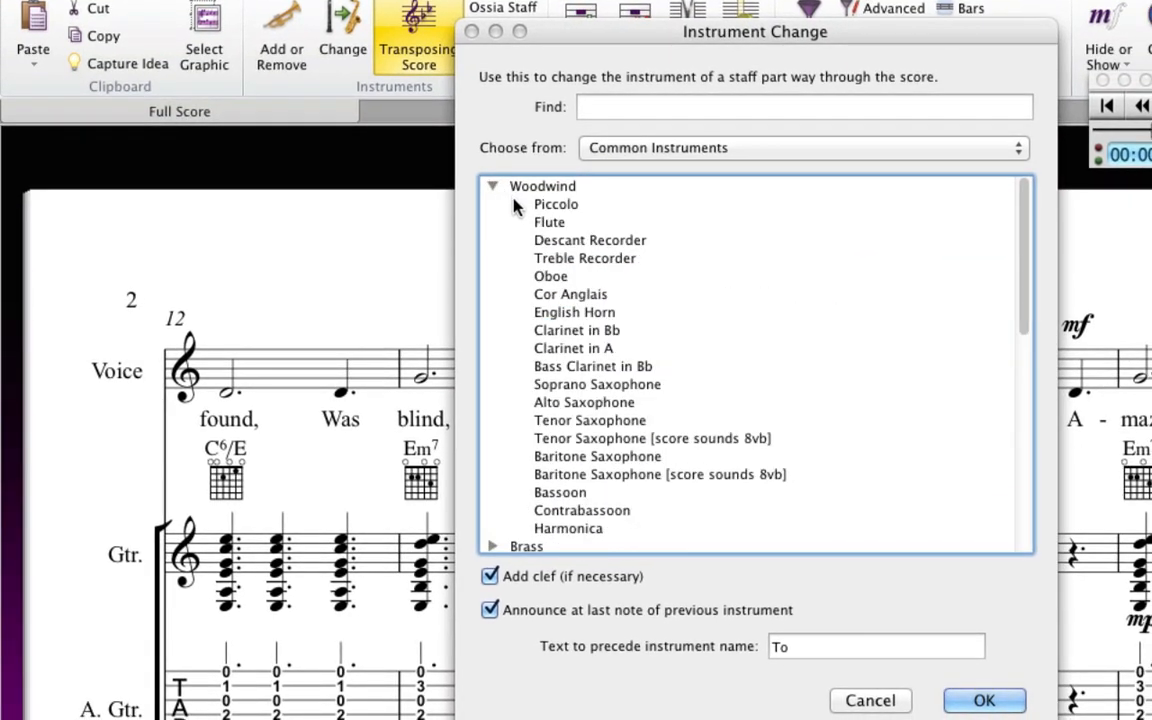
pyautogui.click(585, 333)
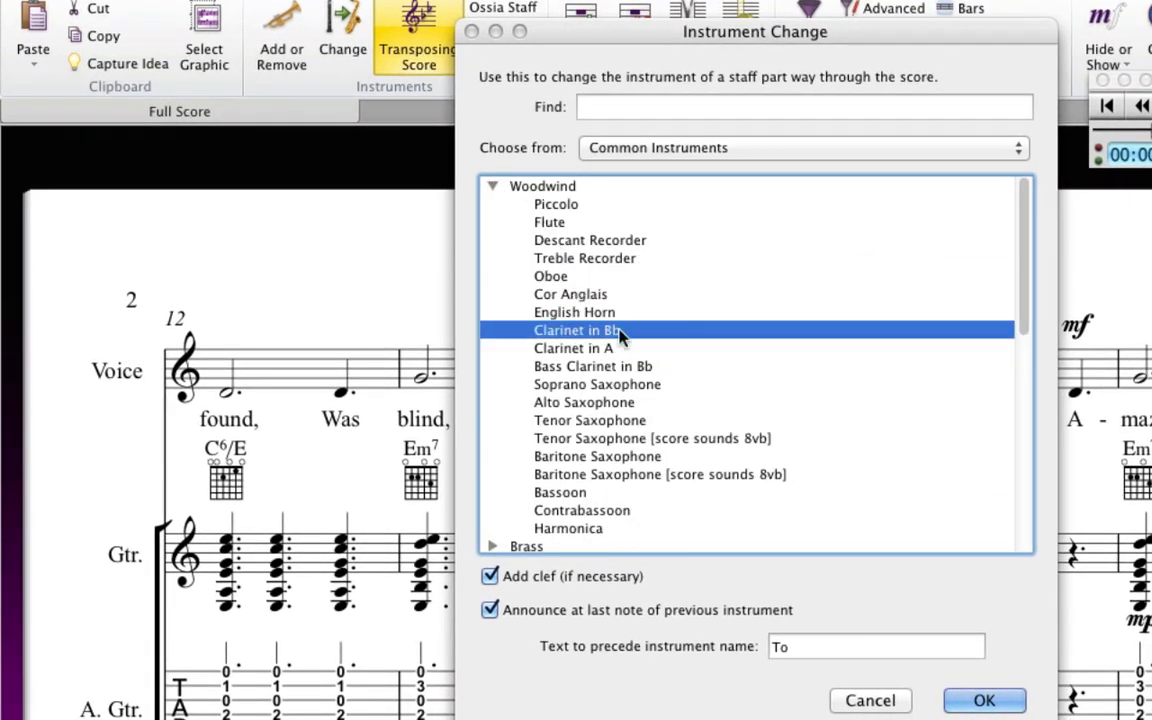
pyautogui.click(984, 702)
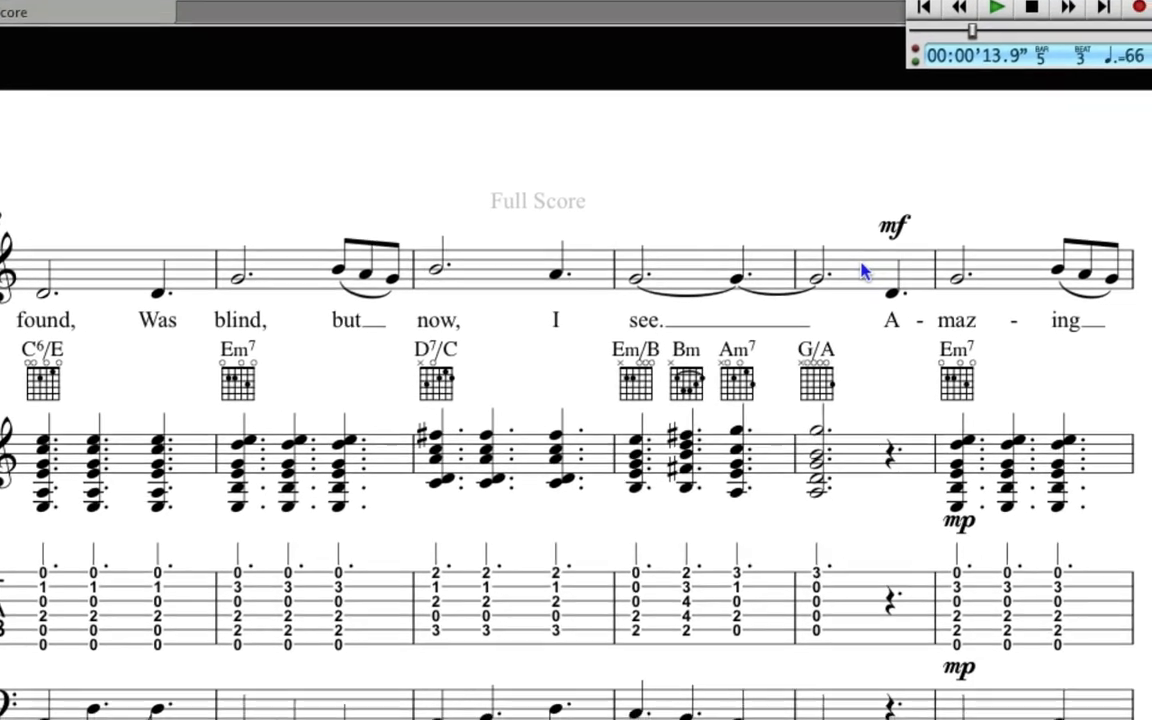
pyautogui.click(862, 272)
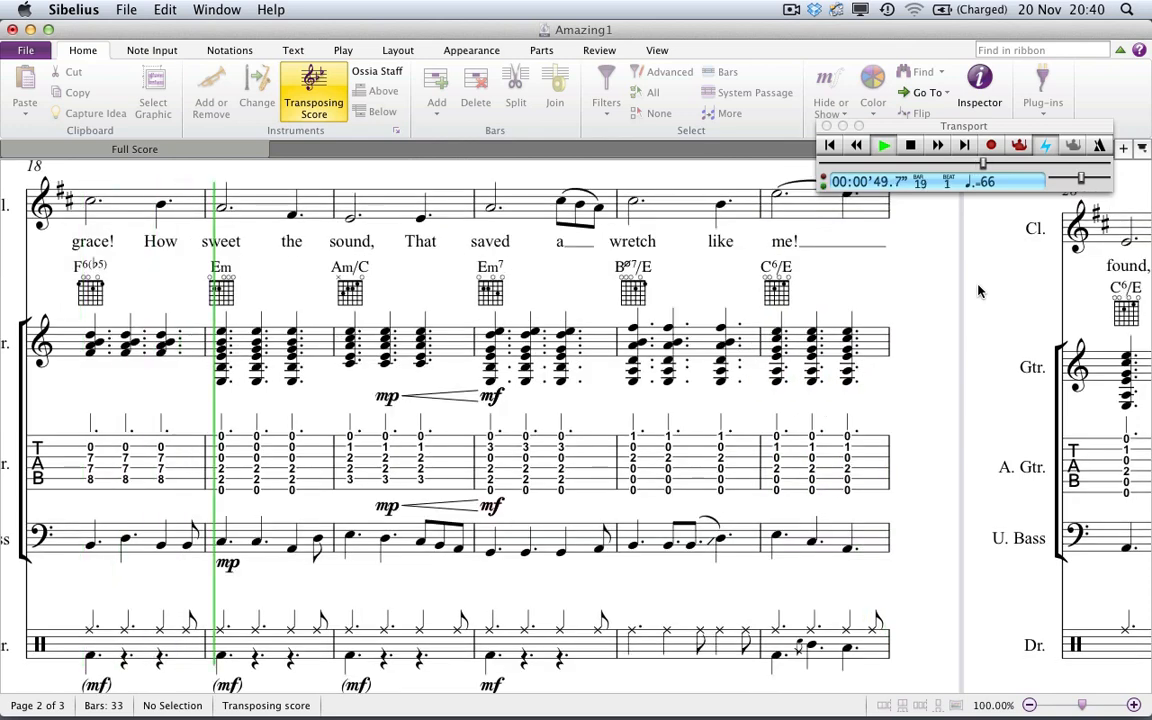
# Stop playback and delete the lyric syllables "A" and "maz" under the clarinet notes in bars 16 and 17.
pyautogui.press('space')
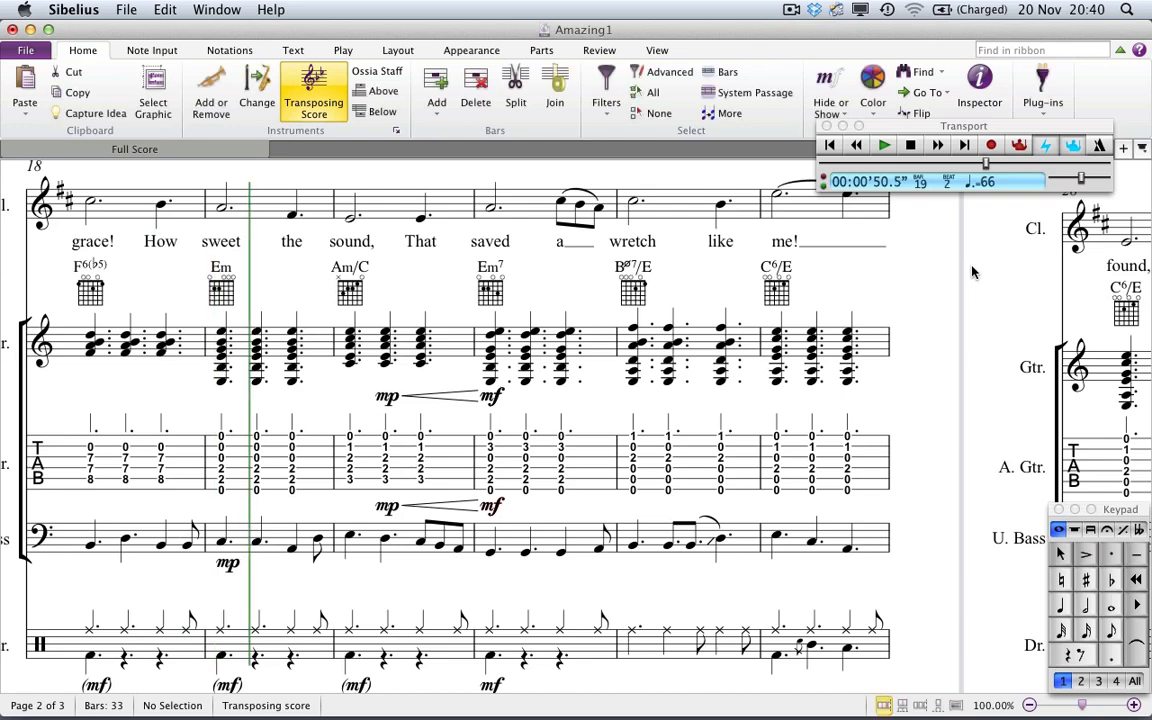
pyautogui.scroll(10, 925, 493)
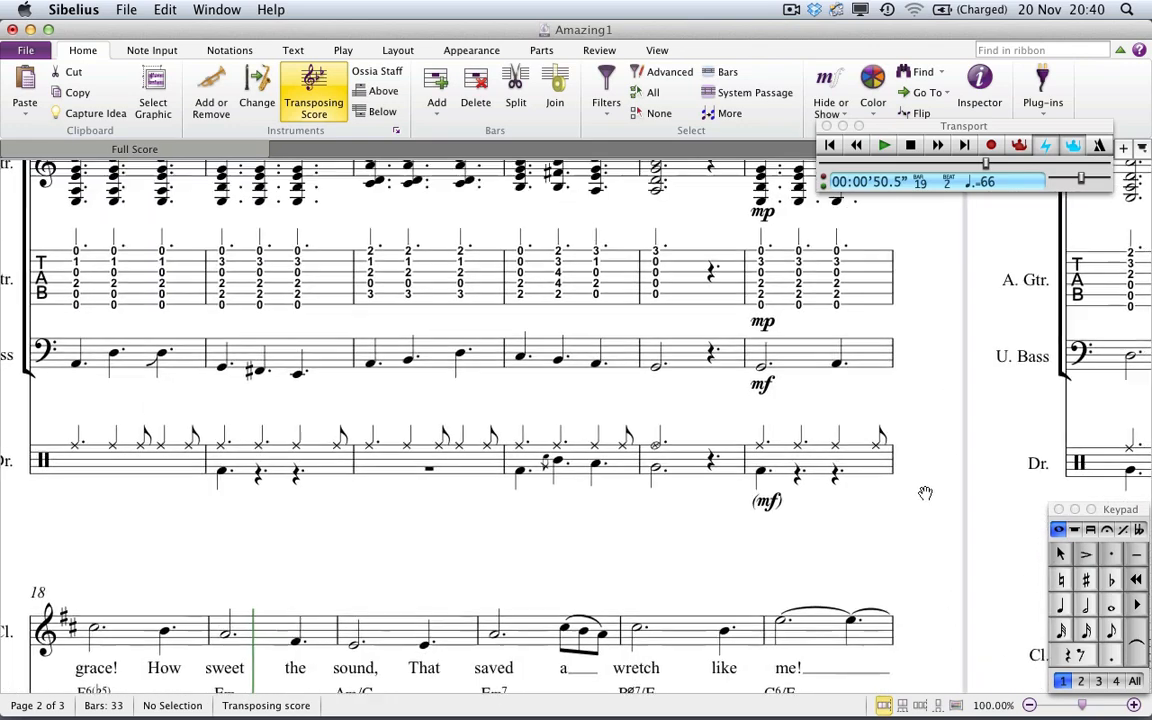
pyautogui.scroll(10, 925, 493)
pyautogui.click(702, 418)
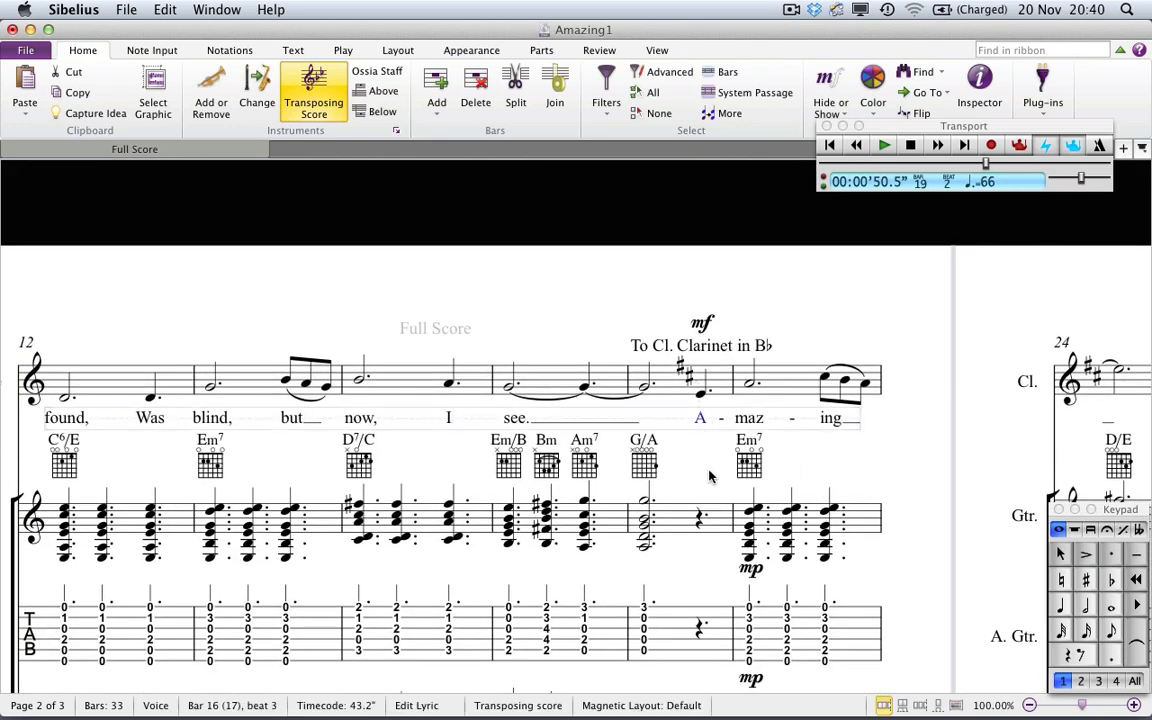
pyautogui.press('Delete')
pyautogui.press('Delete')
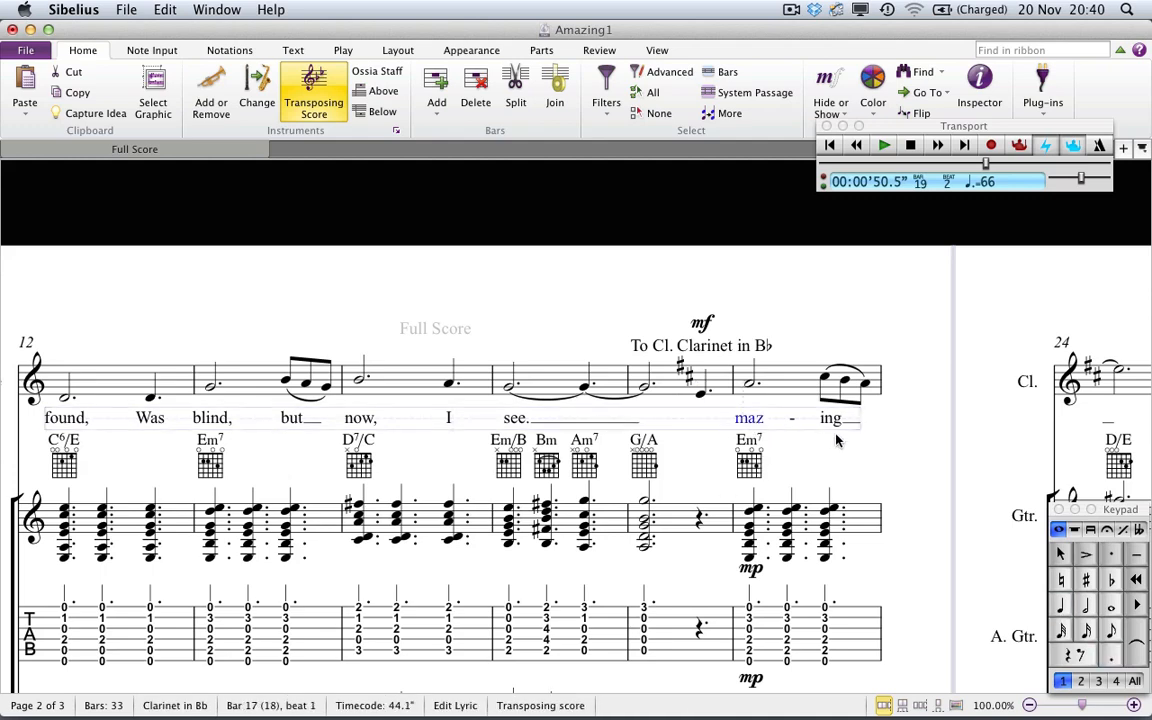
# Select the clarinet passage from bar 17 to the final note, filter the selection to lyrics, and delete them.
pyautogui.click(789, 385)
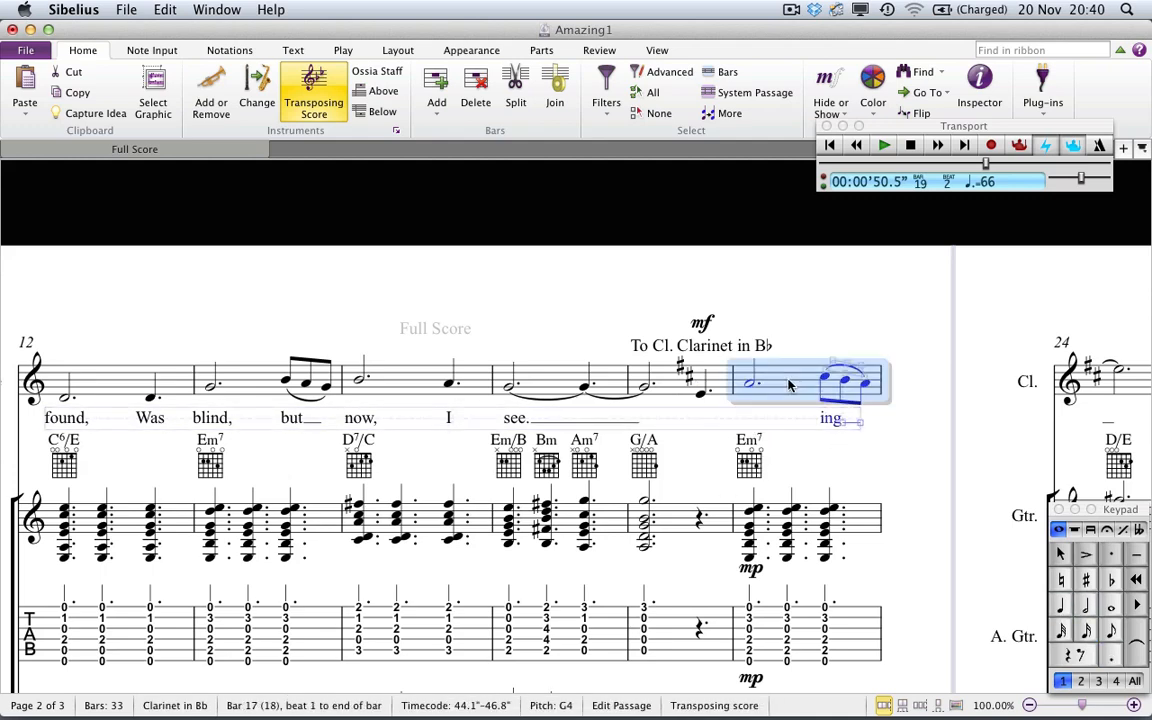
pyautogui.press('End')
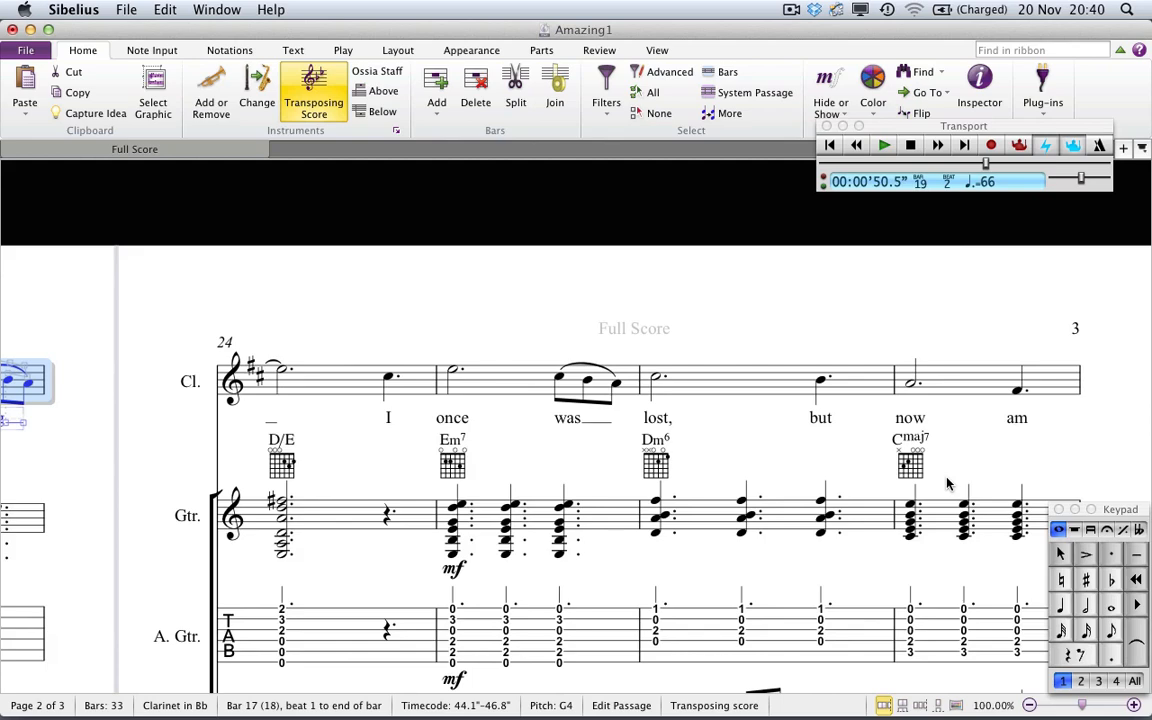
pyautogui.scroll(-5, 948, 484)
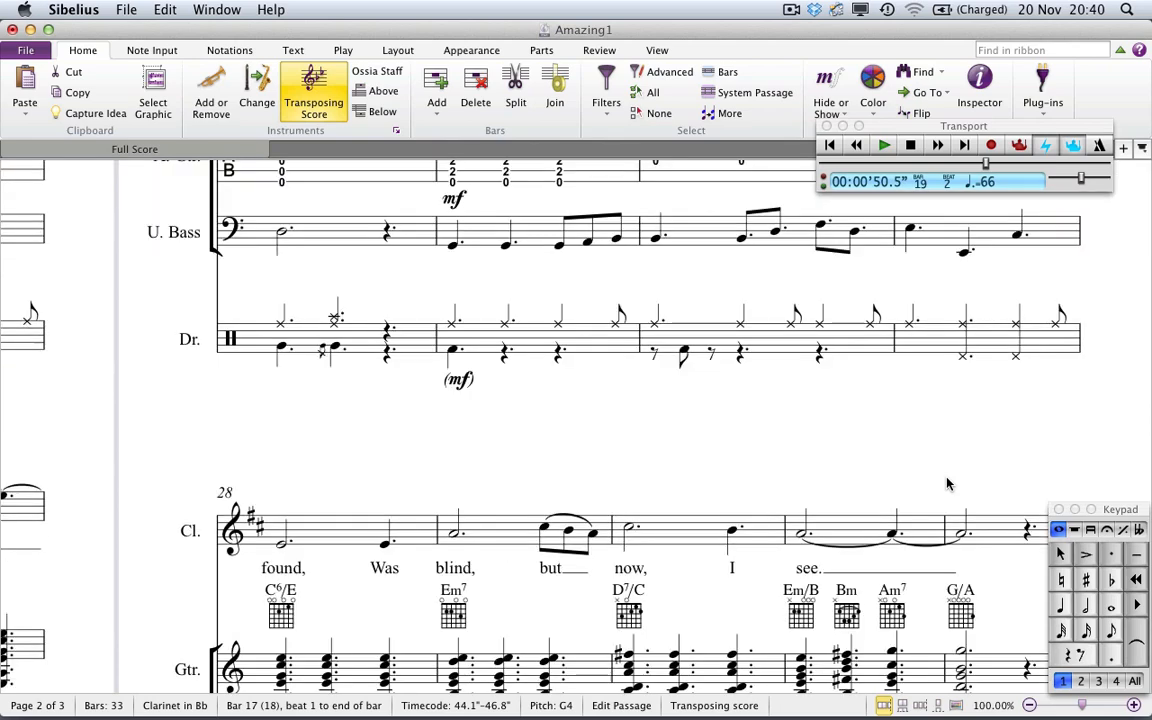
pyautogui.keyDown('shift'); pyautogui.click(992, 528); pyautogui.keyUp('shift')
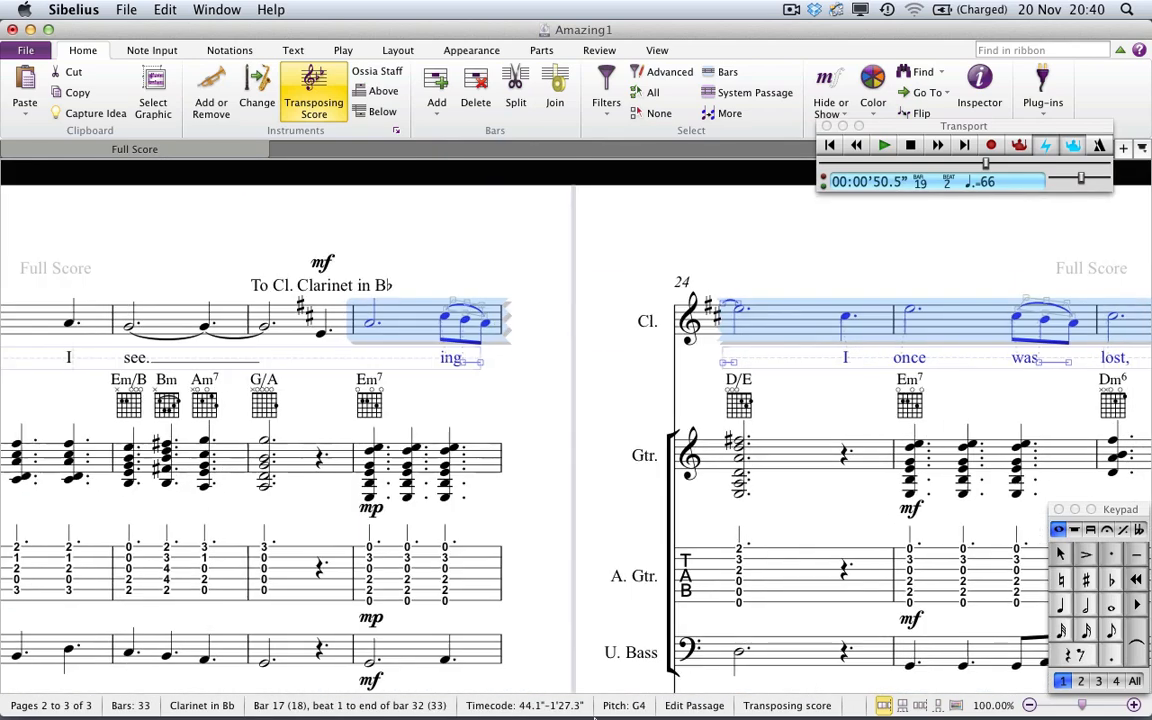
pyautogui.moveTo(576, 422); pyautogui.dragTo(455, 427)
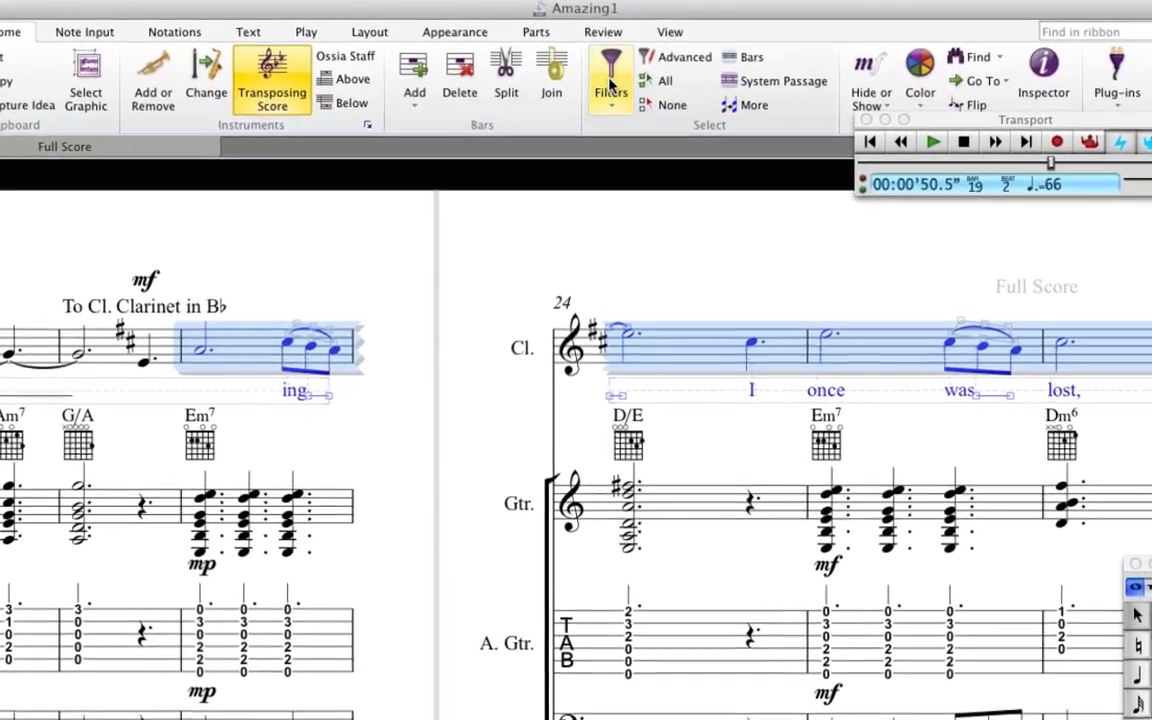
pyautogui.click(609, 85)
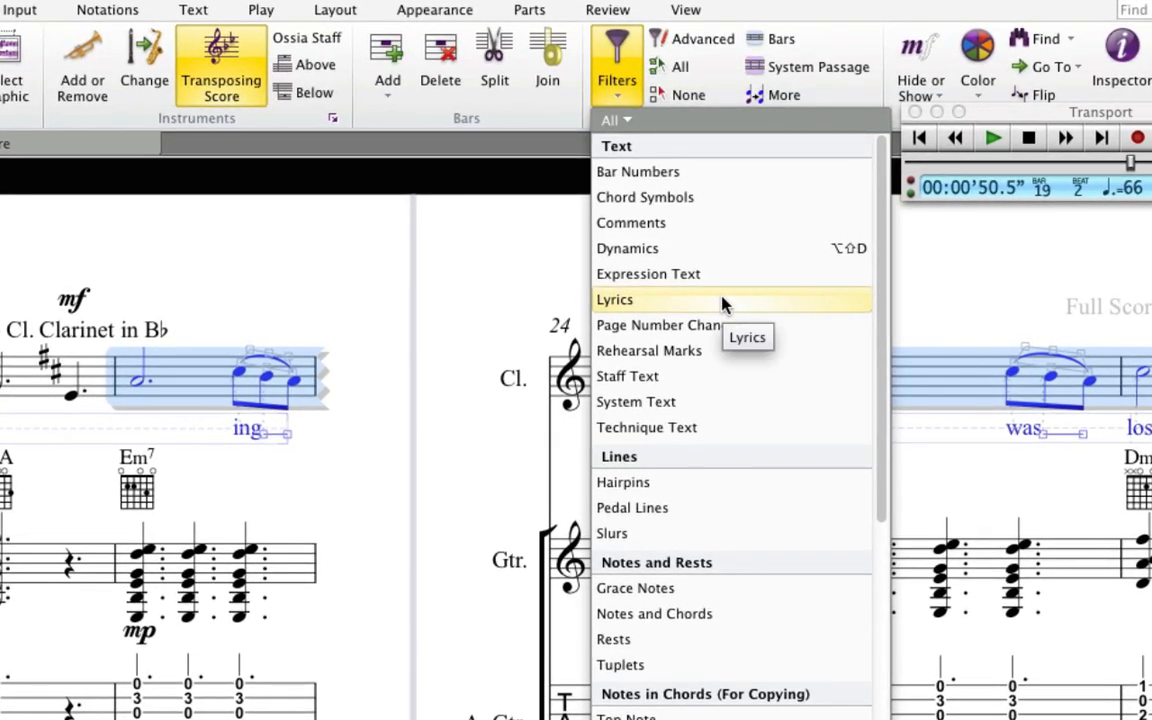
pyautogui.click(722, 301)
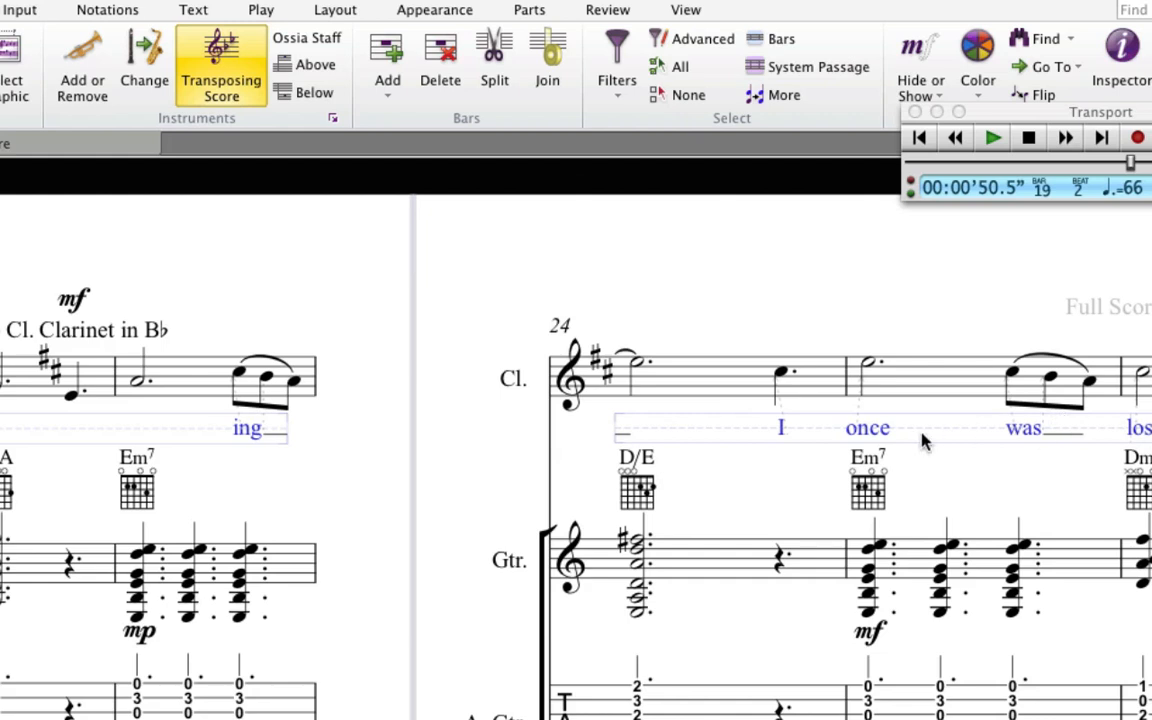
pyautogui.press('Delete')
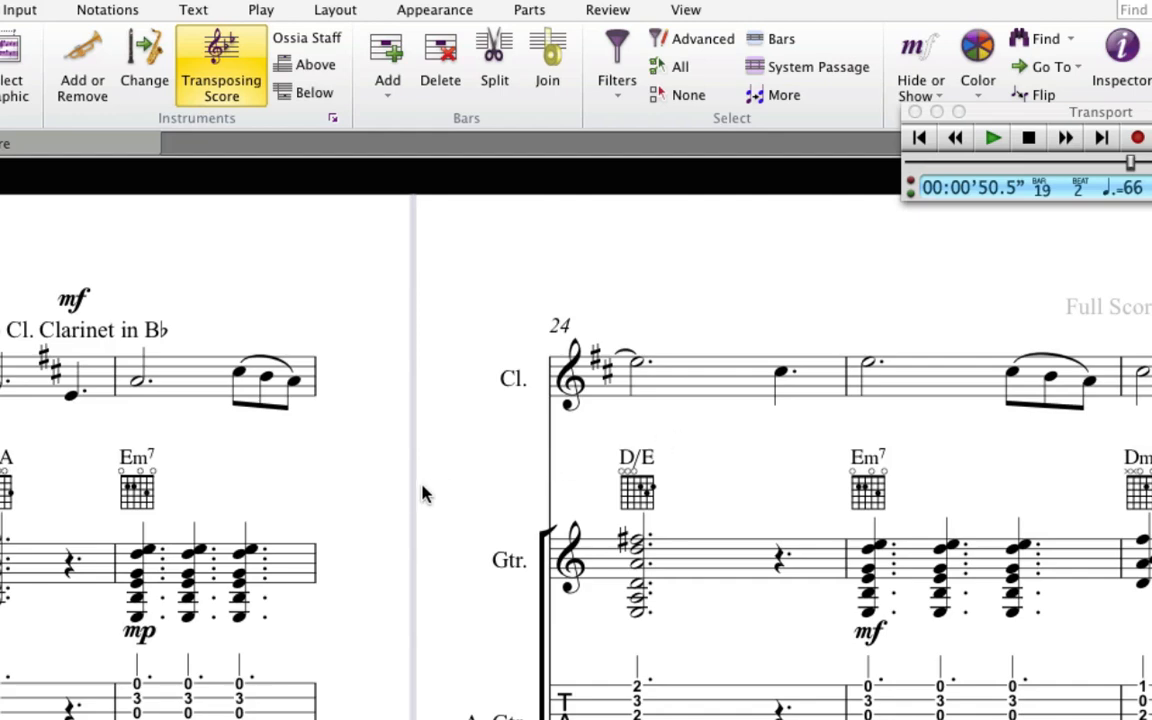
# Show the score in Panorama and add notes a 6th below the clarinet melody in bars 17 and 18.
pyautogui.moveTo(411, 496); pyautogui.dragTo(1025, 355)
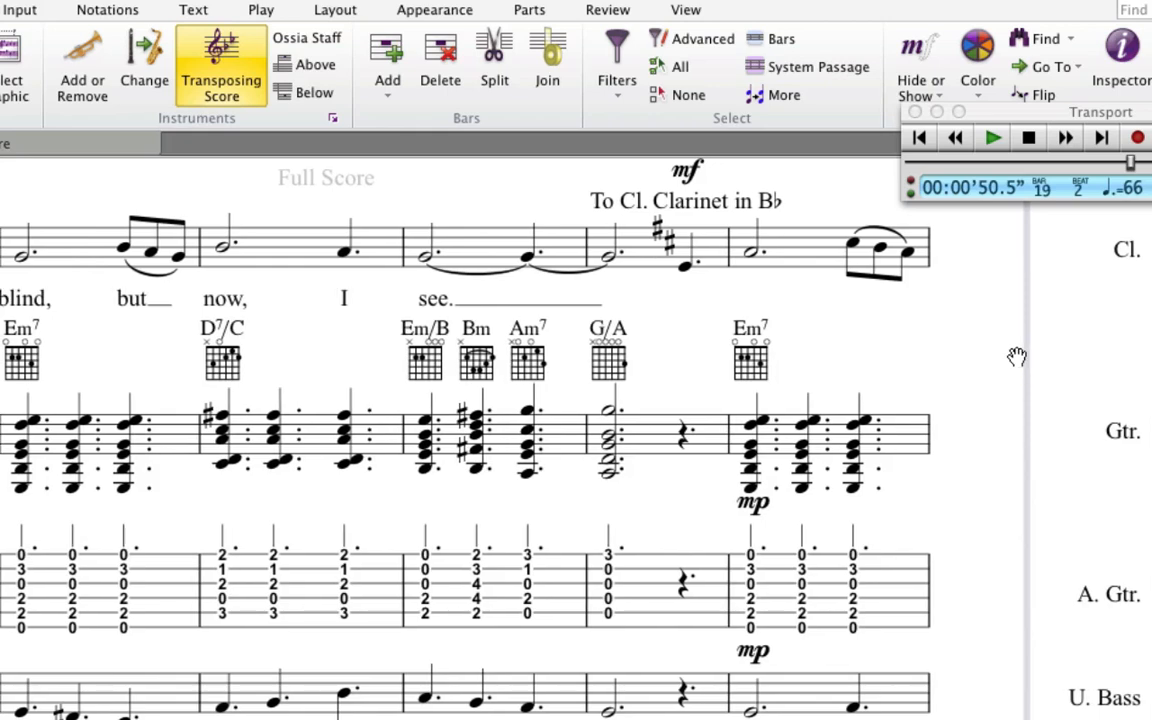
pyautogui.click(800, 252)
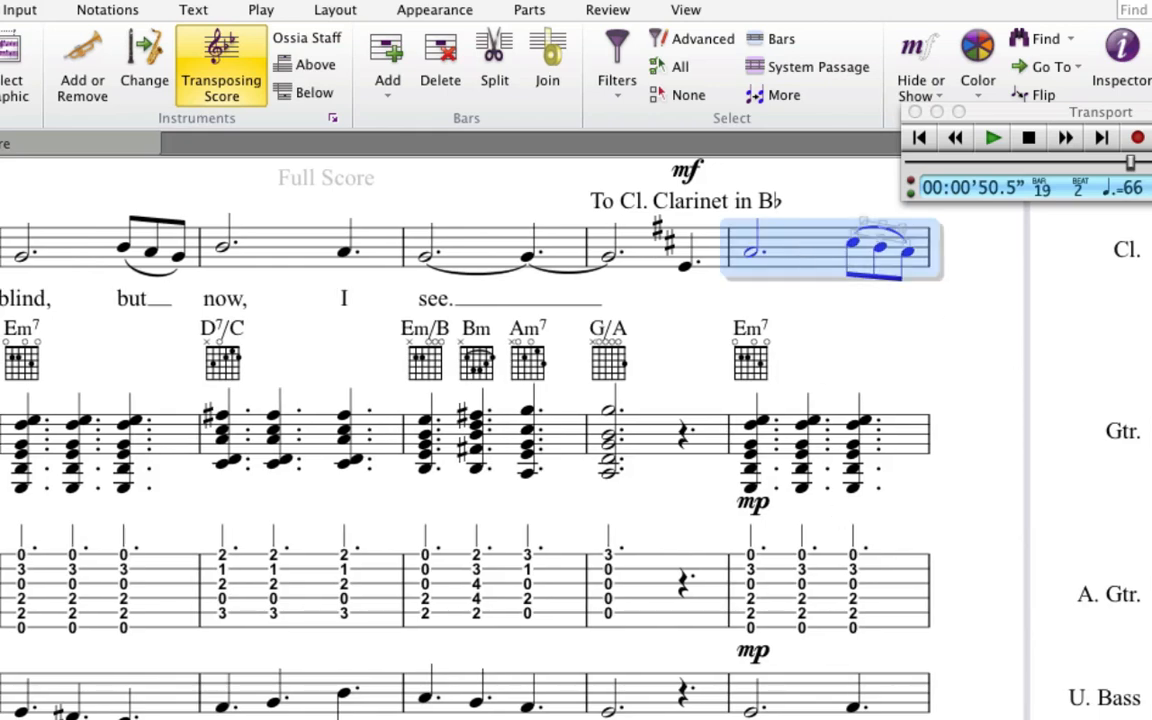
pyautogui.hotkey('shift', 'p')
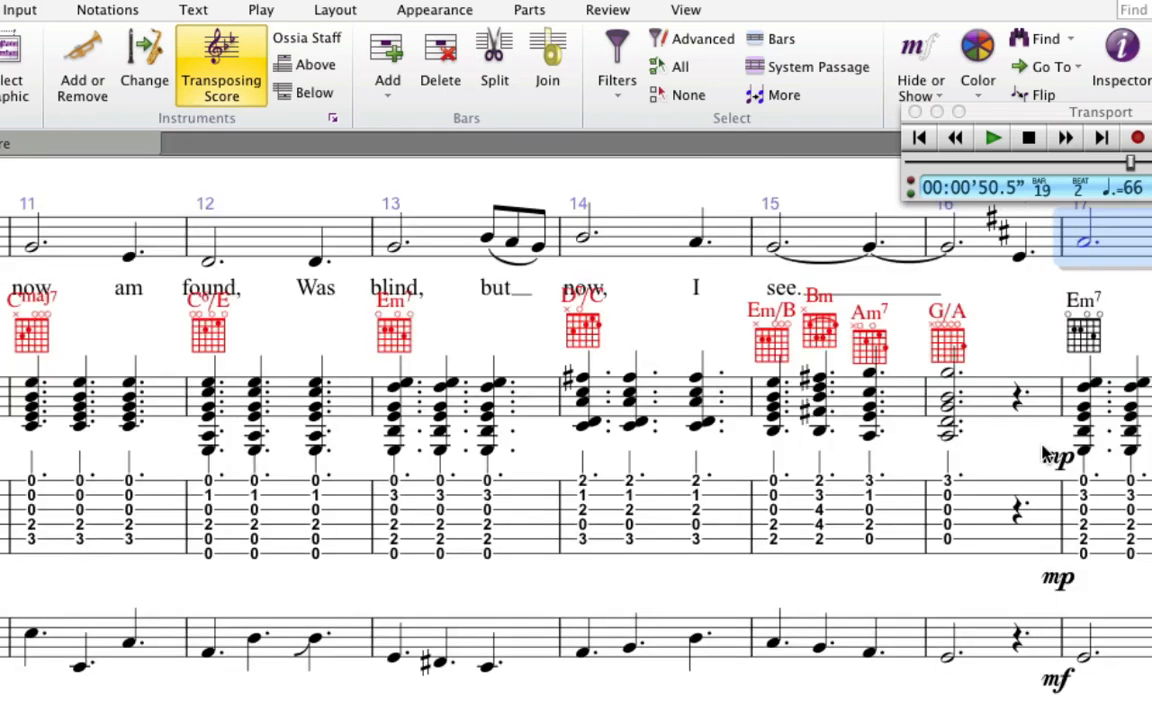
pyautogui.moveTo(999, 447); pyautogui.dragTo(433, 467)
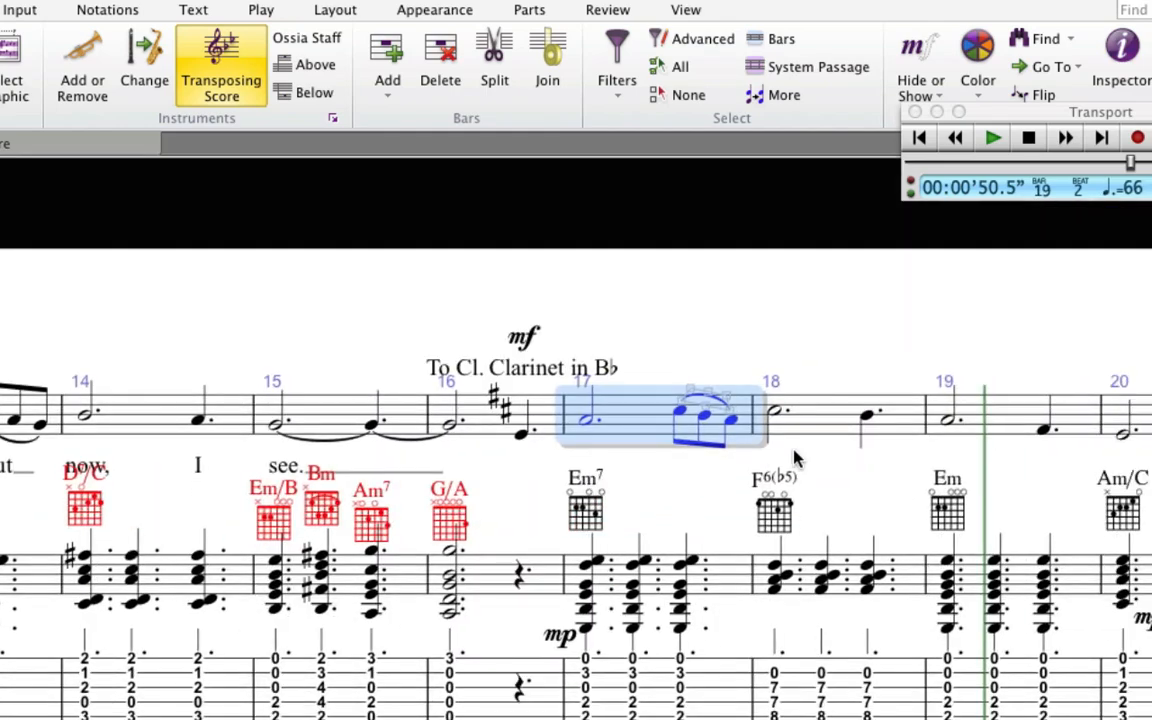
pyautogui.keyDown('shift'); pyautogui.click(819, 427); pyautogui.keyUp('shift')
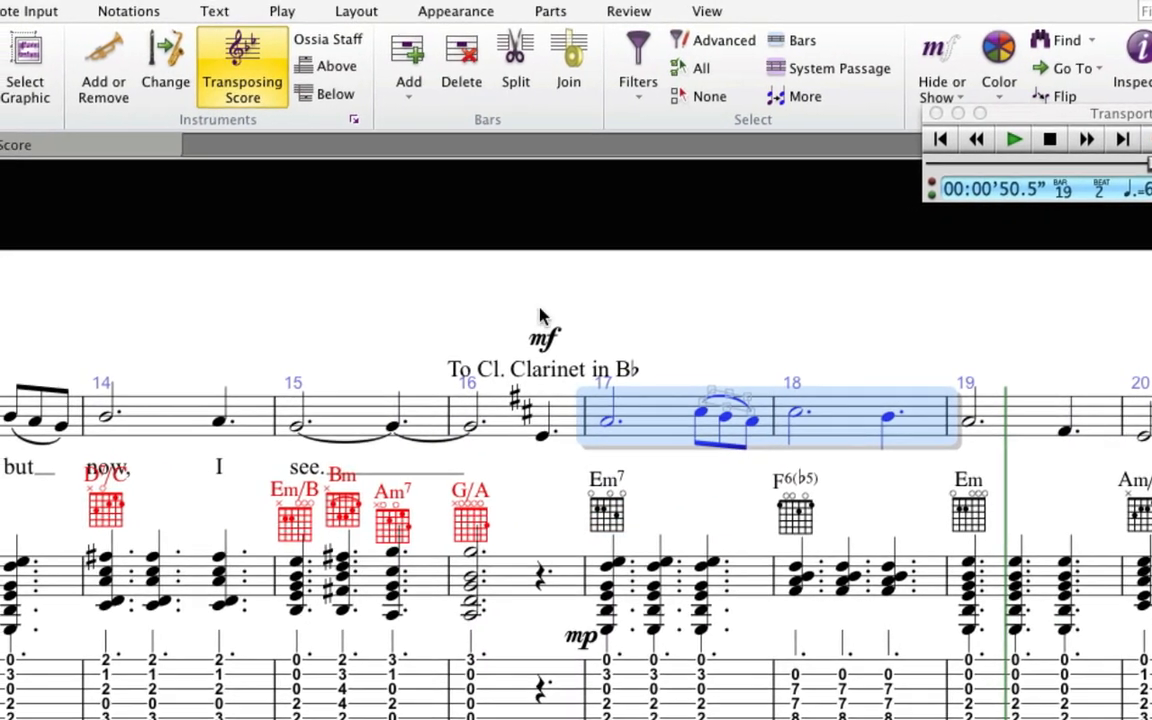
pyautogui.click(12, 11)
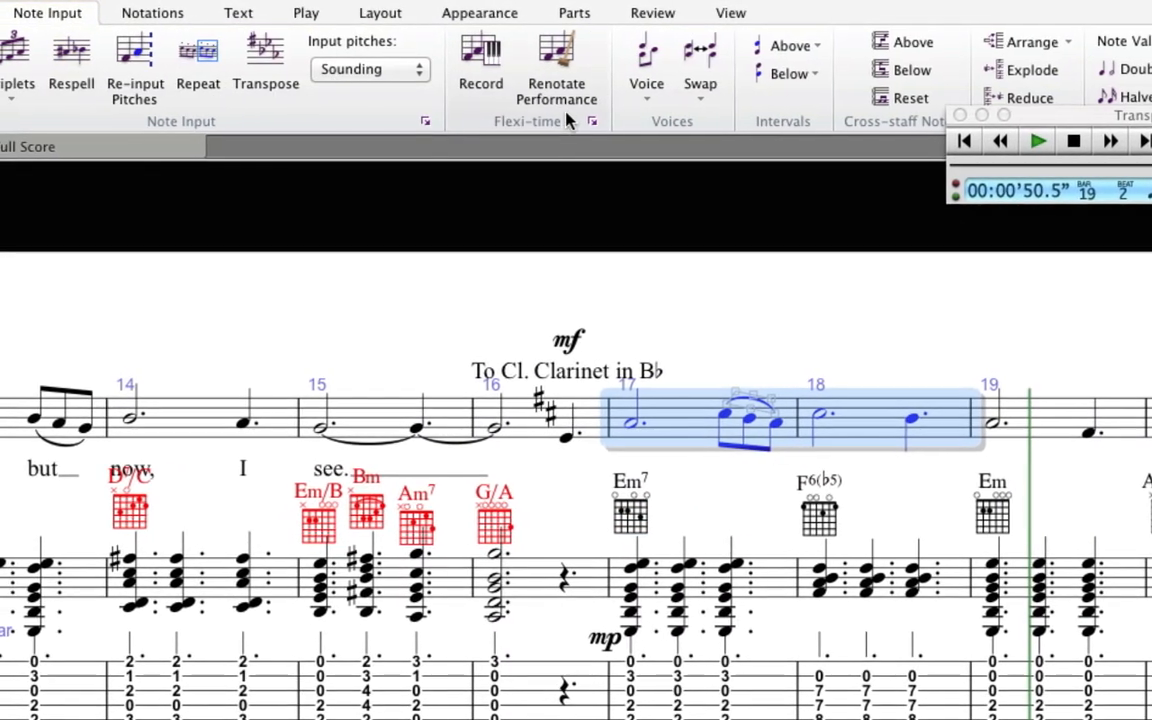
pyautogui.click(792, 79)
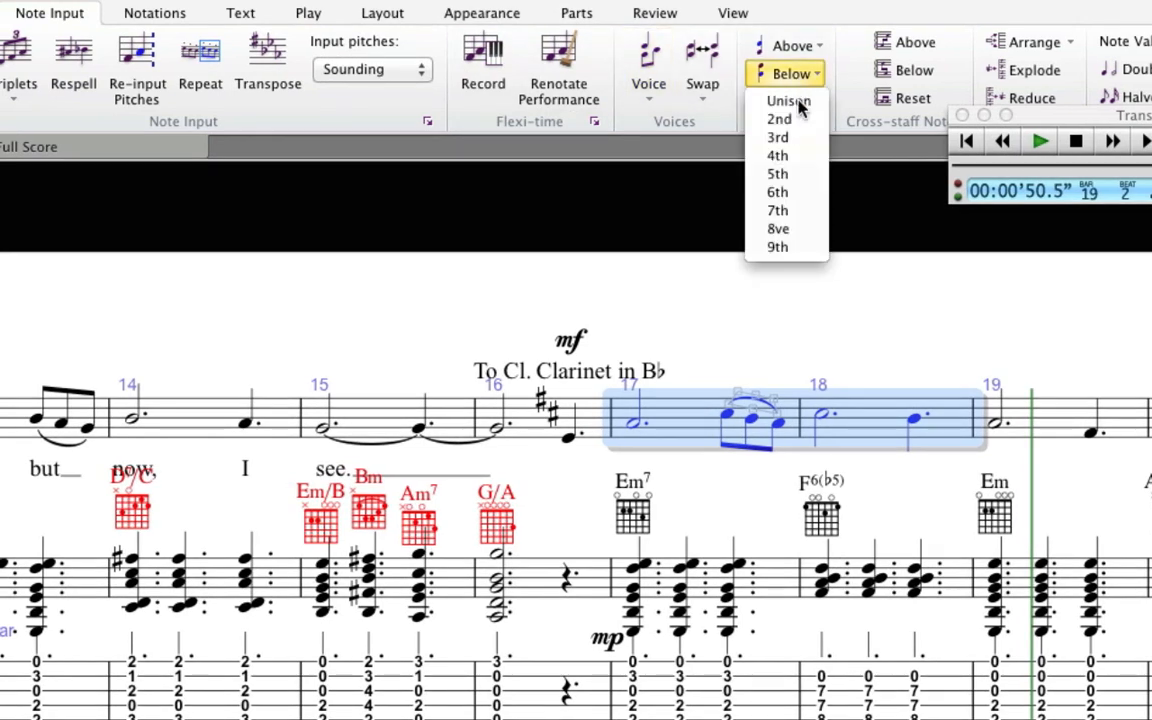
pyautogui.click(790, 195)
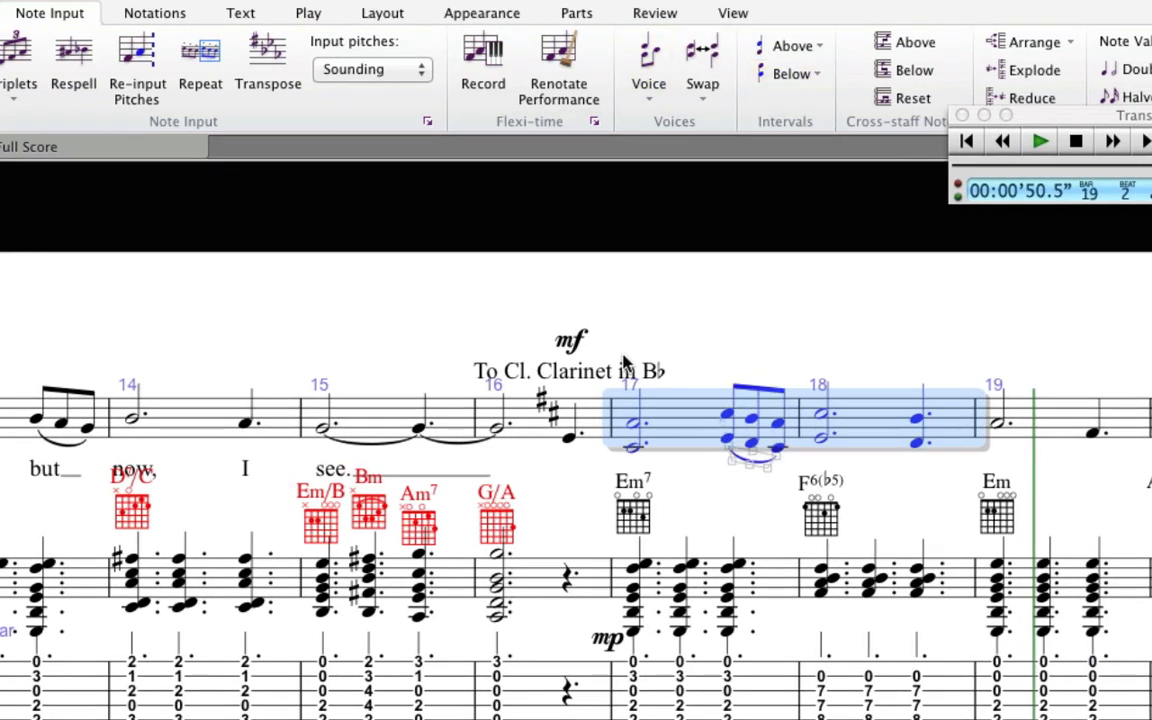
# Play the score from the first Voice note of bar 16 to hear the harmonized clarinet, and leave Panorama.
pyautogui.click(494, 433)
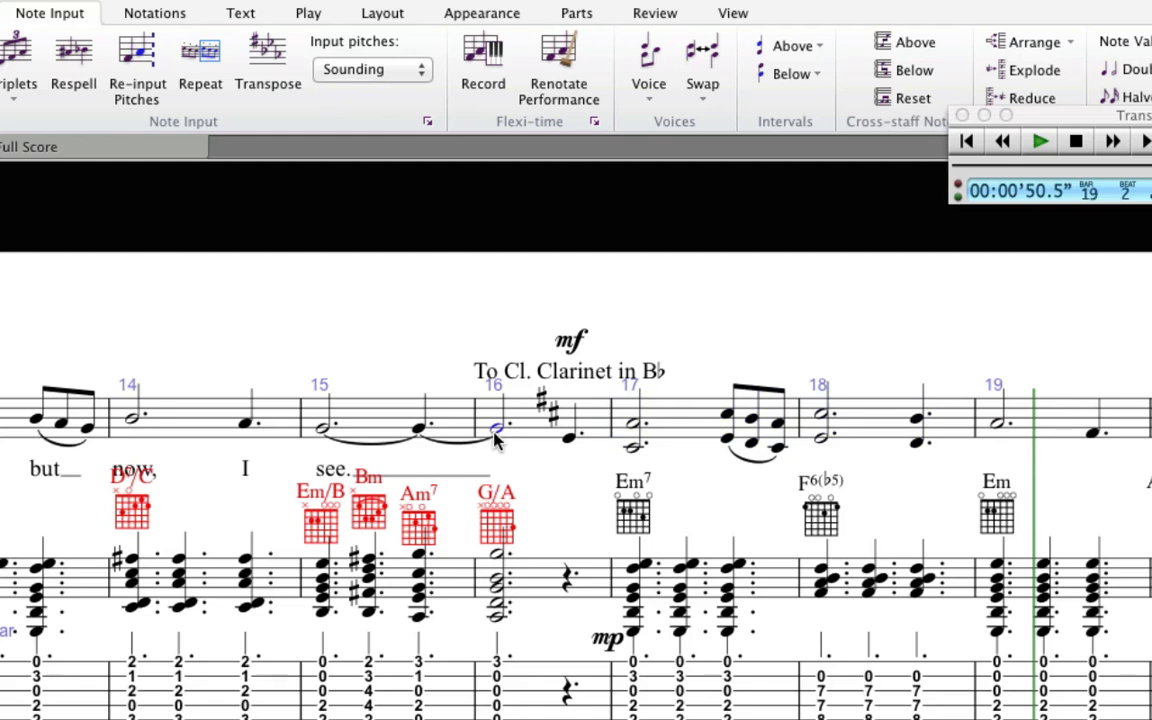
pyautogui.press('p')
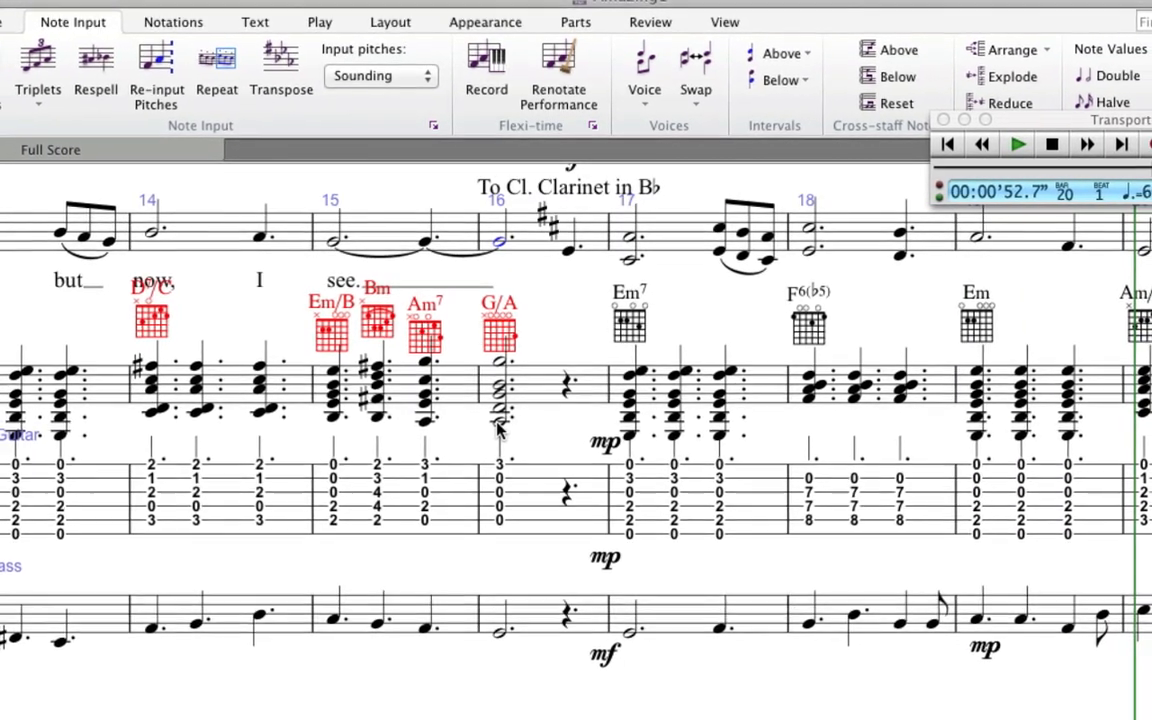
pyautogui.hotkey('shift', 'p')
# Replace the arranger's surname in the credit beside the Amazing Grace title with "type your name here!".
pyautogui.press('Home')
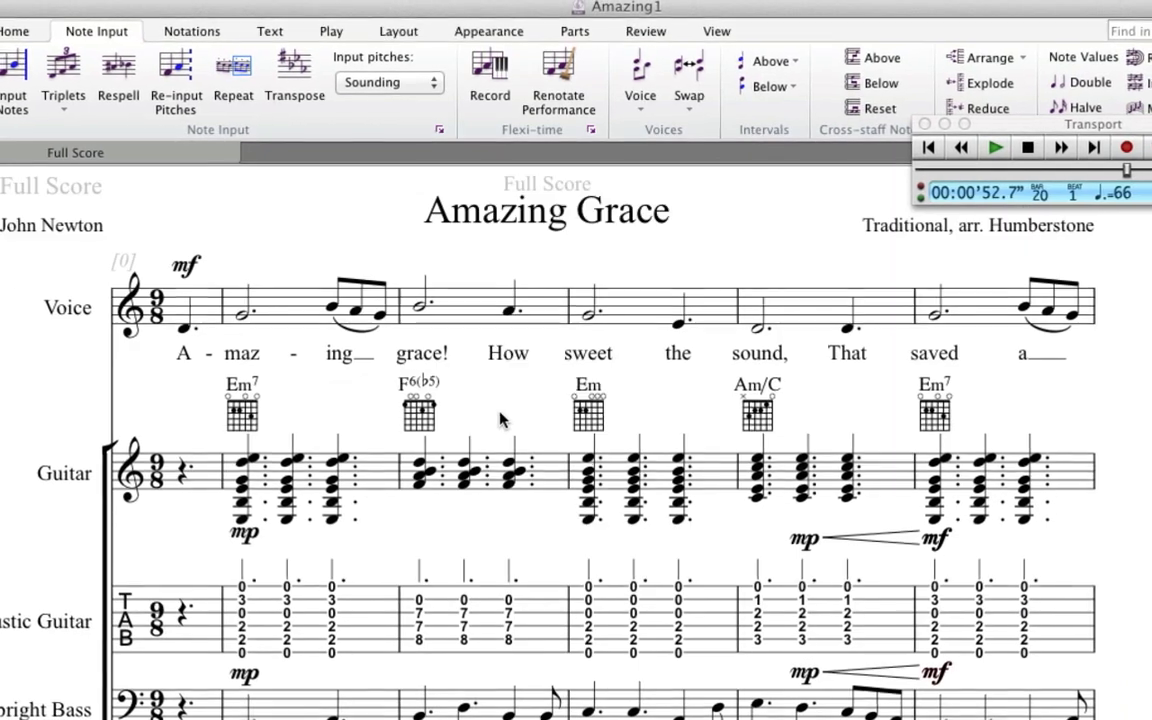
pyautogui.press('pageup')
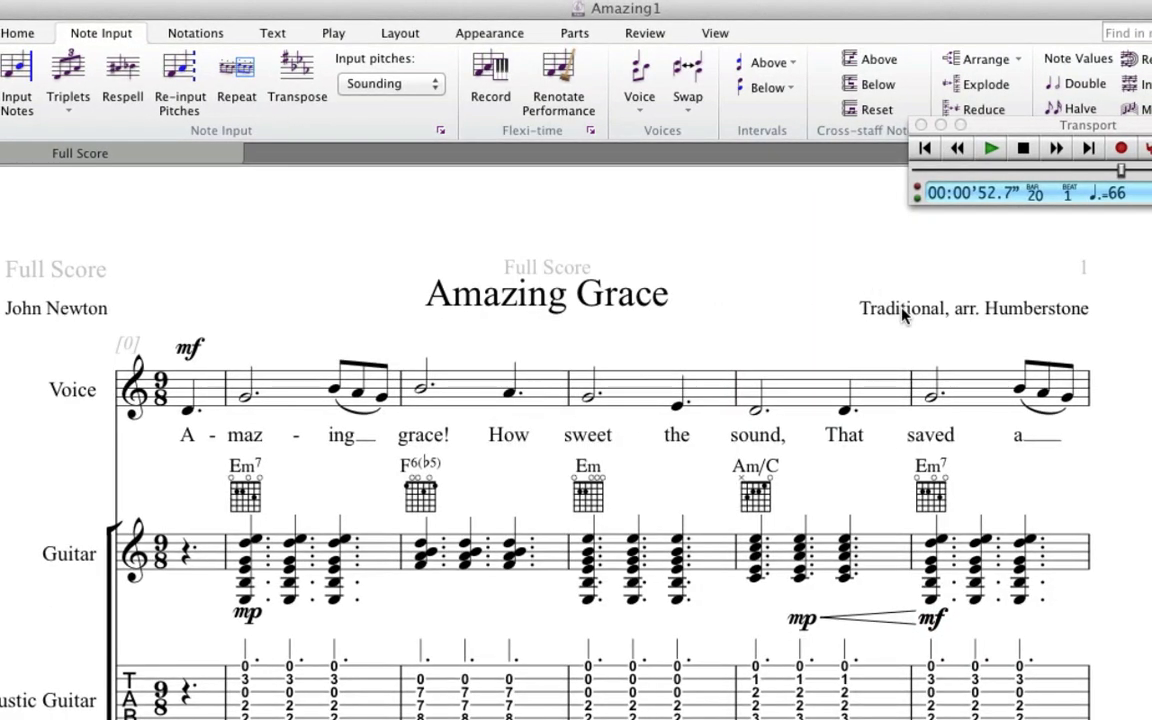
pyautogui.click(906, 314)
pyautogui.doubleClick(906, 314)
pyautogui.doubleClick(988, 311)
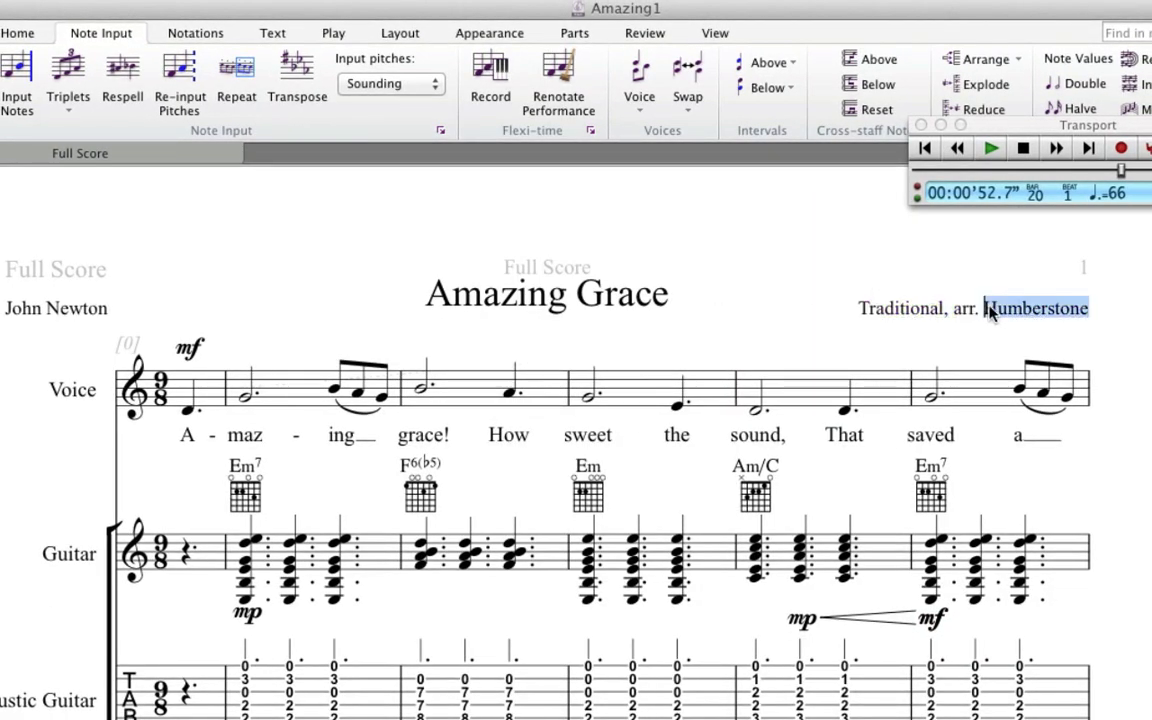
pyautogui.write('type your')
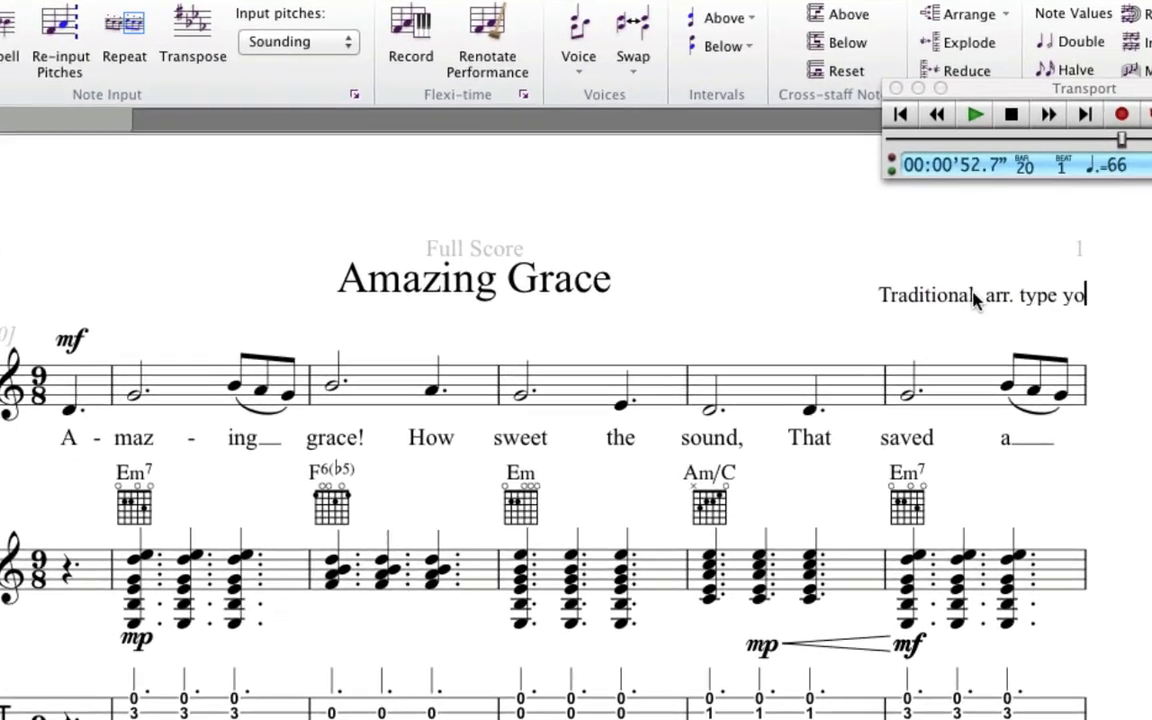
pyautogui.write(' name h')
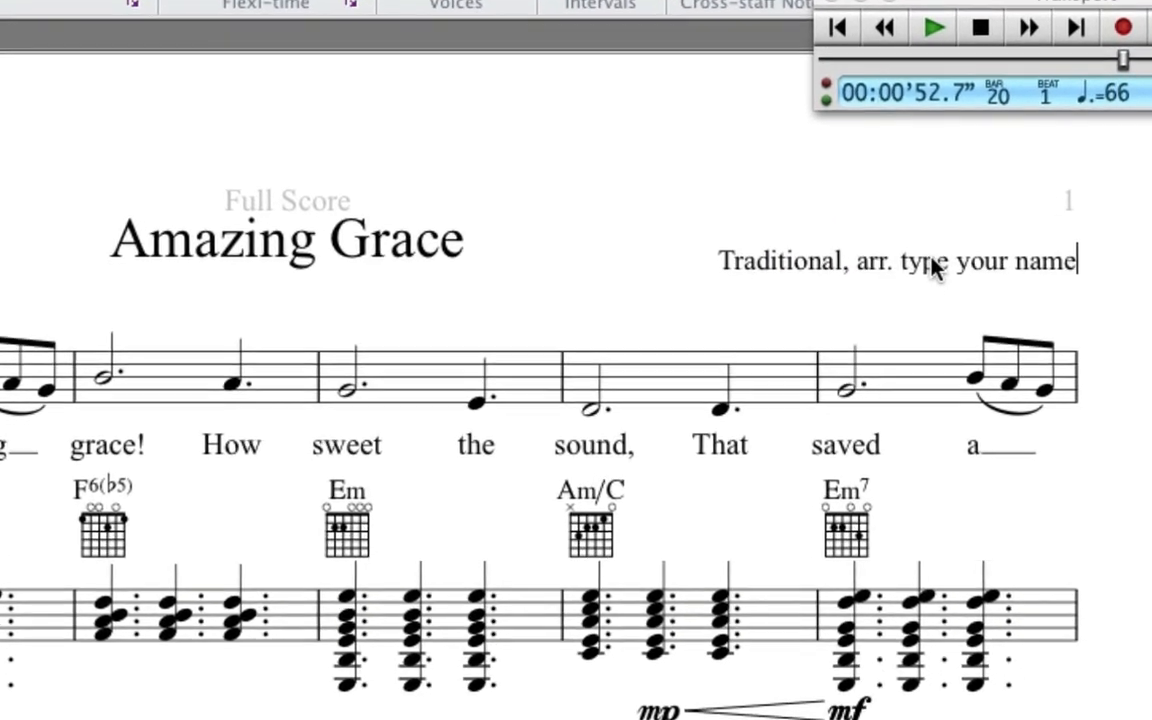
pyautogui.write('ere!')
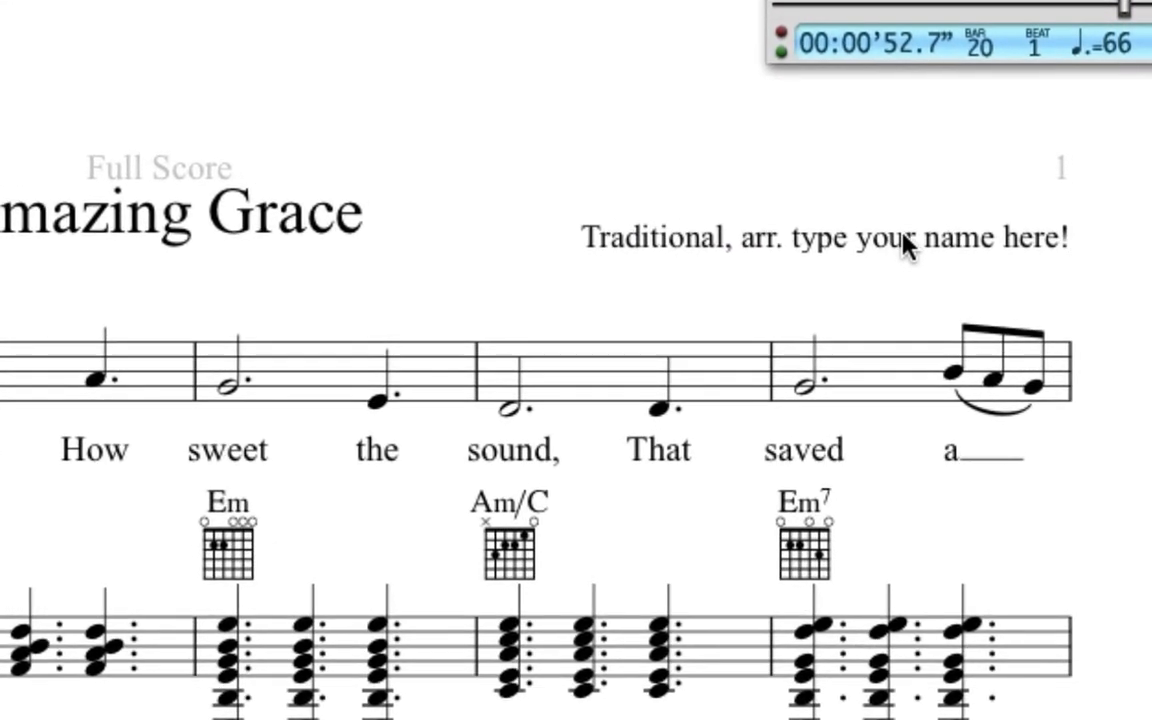
pyautogui.press('Escape')
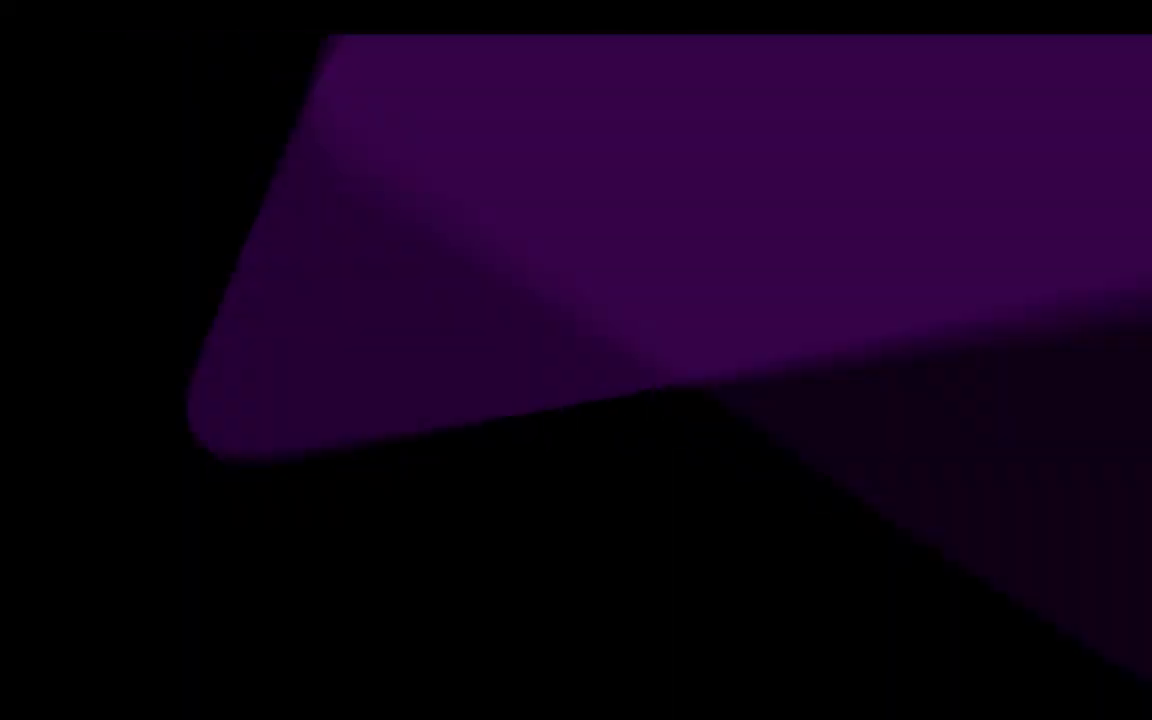